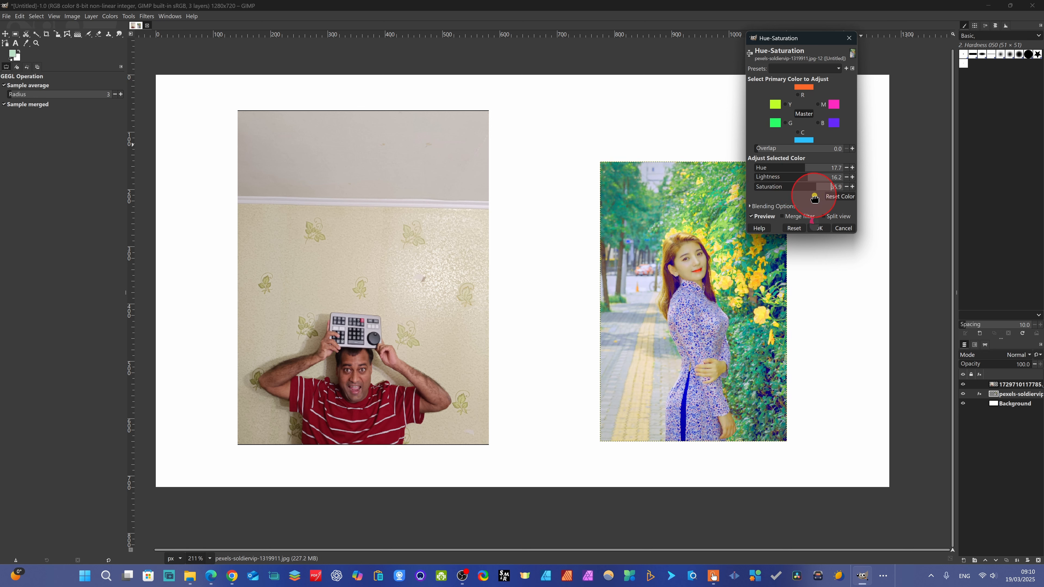
Apply Hue-Saturation to the flower-hedge photo, and re-edit the filter to hue 2.9, lightness -1.6 and saturation 2.2
left_click(818, 228)
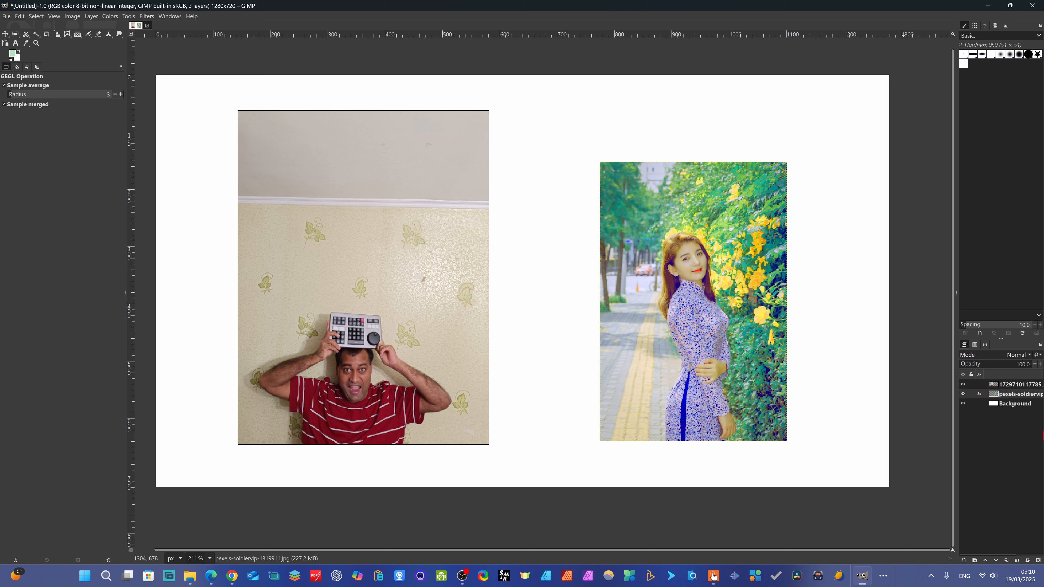
left_click(978, 393)
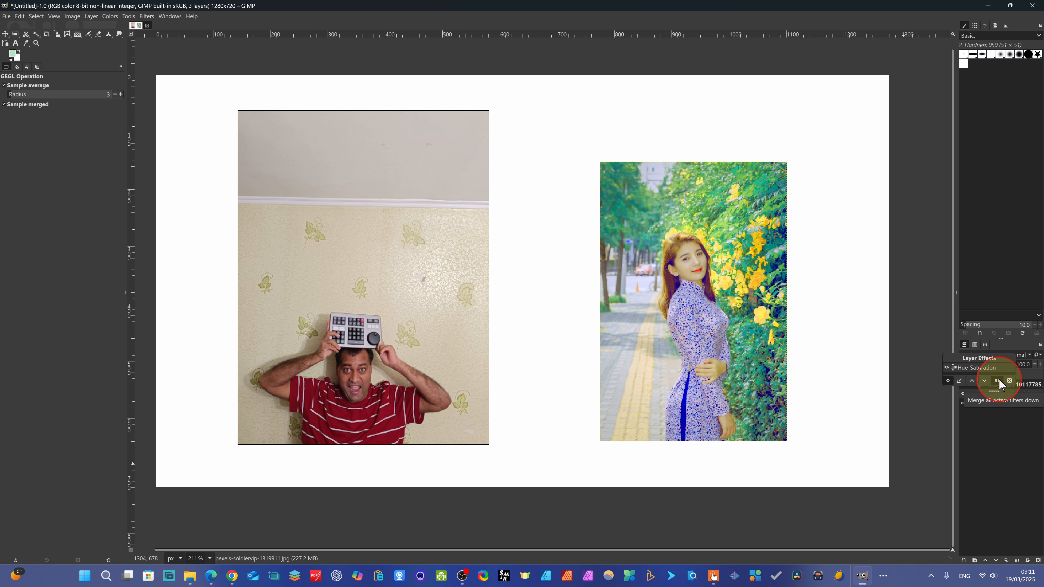
left_click(959, 380)
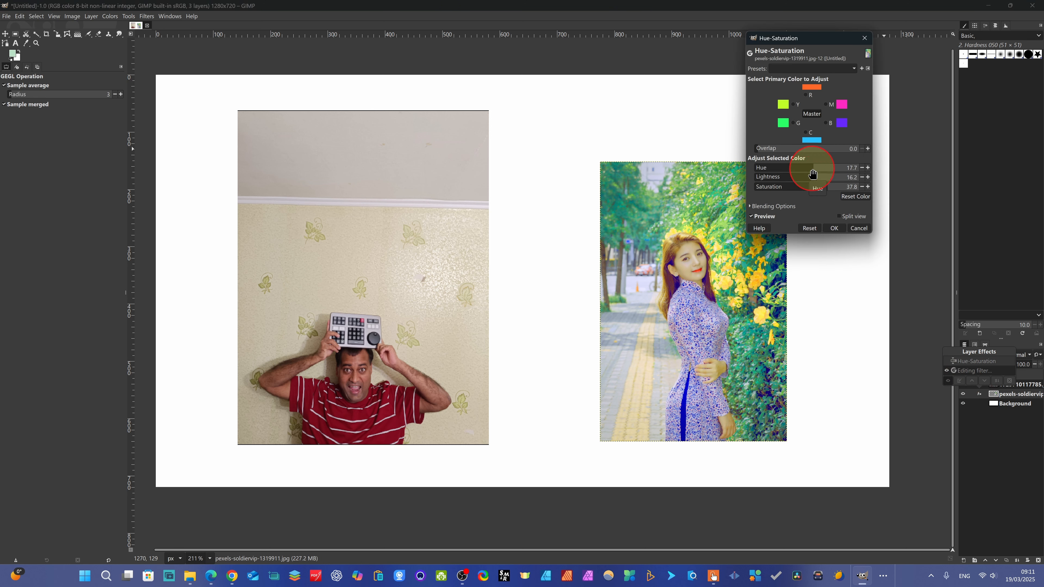
left_click_drag(813, 174, 807, 171)
left_click(807, 176)
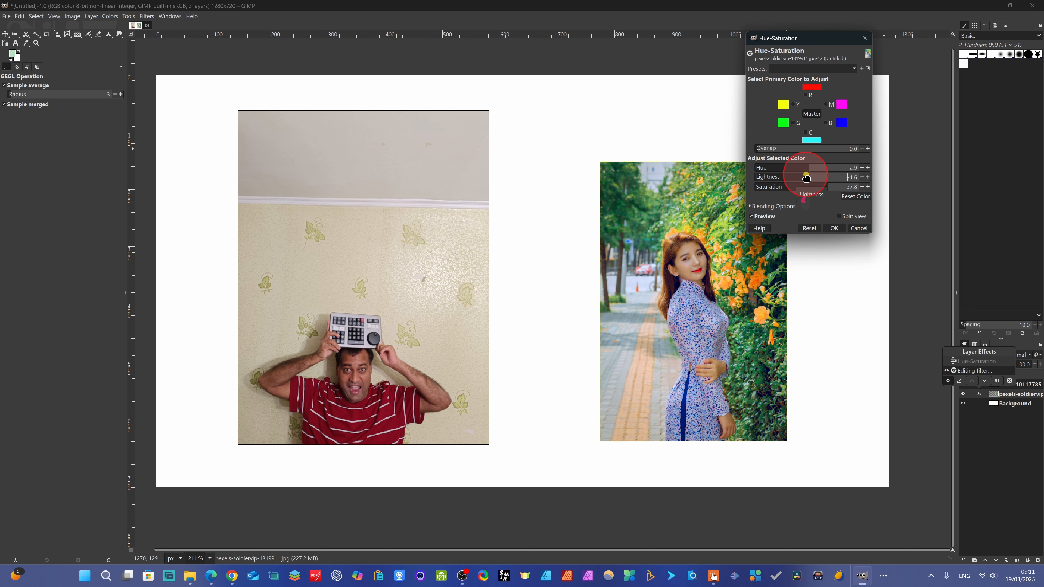
left_click(821, 187)
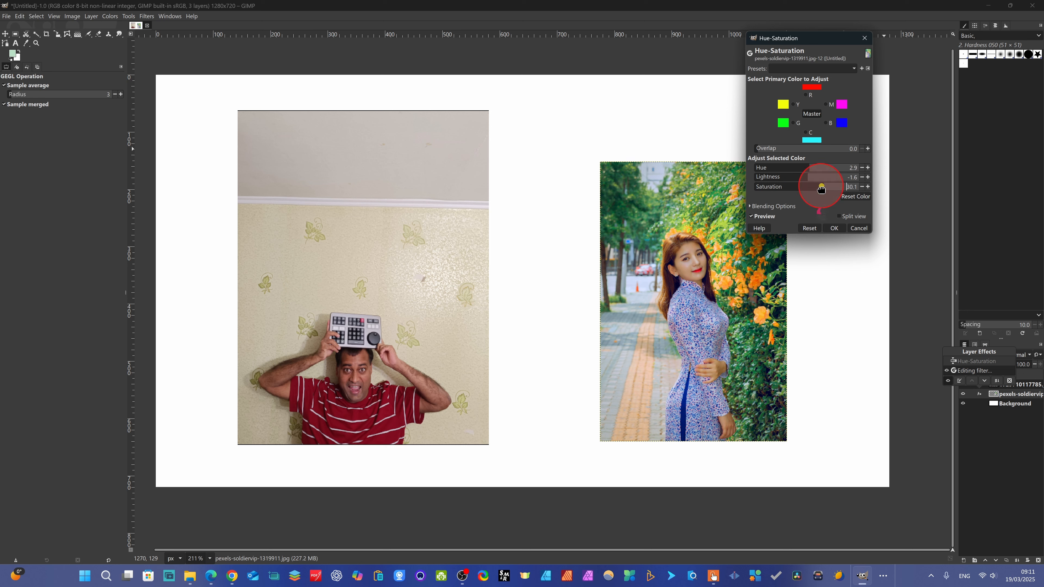
left_click_drag(821, 189, 807, 188)
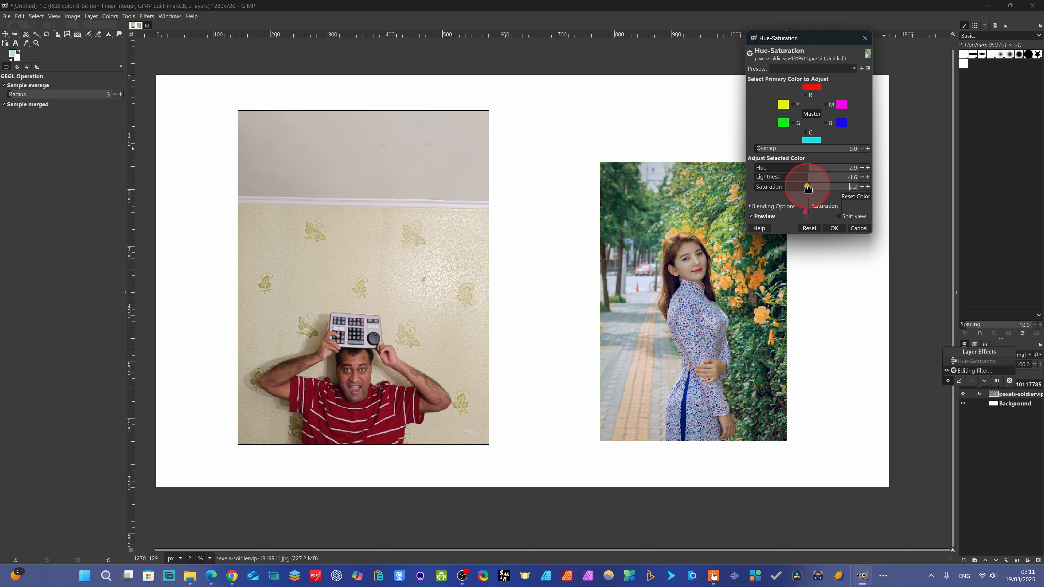
left_click(834, 228)
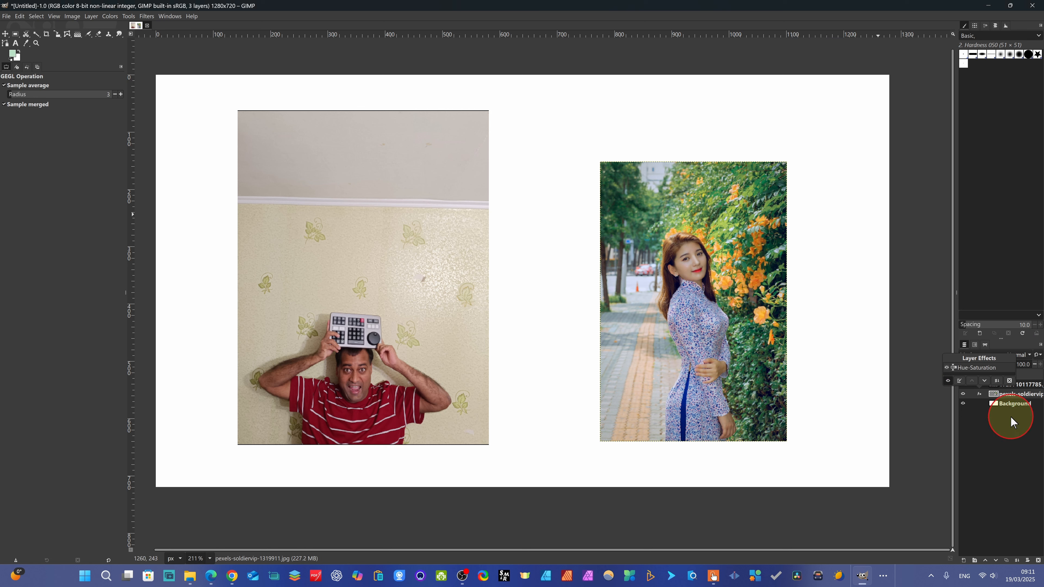
Remove the Hue-Saturation effect from the flower-hedge photo layer
left_click(1008, 380)
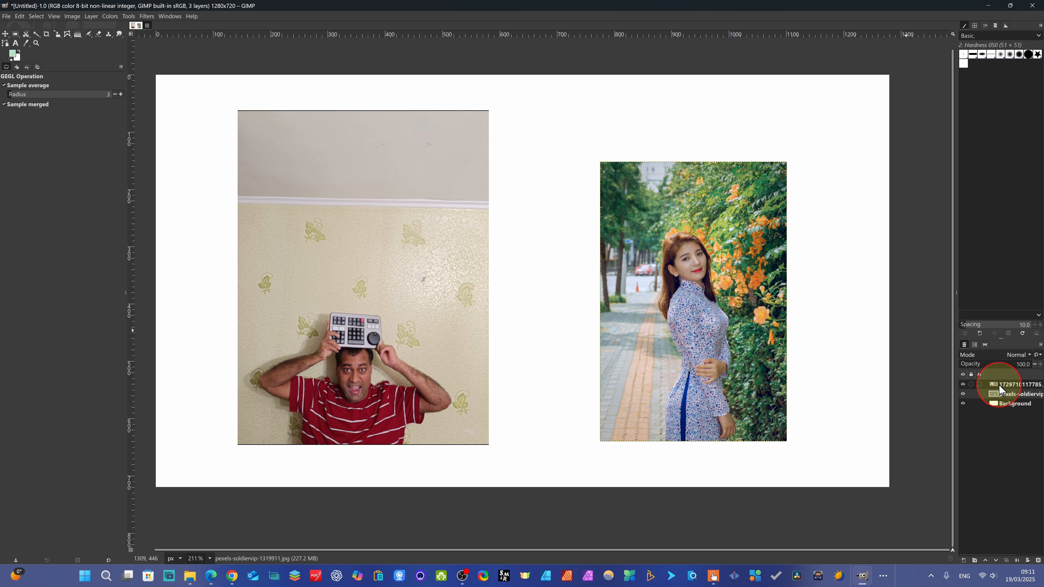
left_click(995, 384)
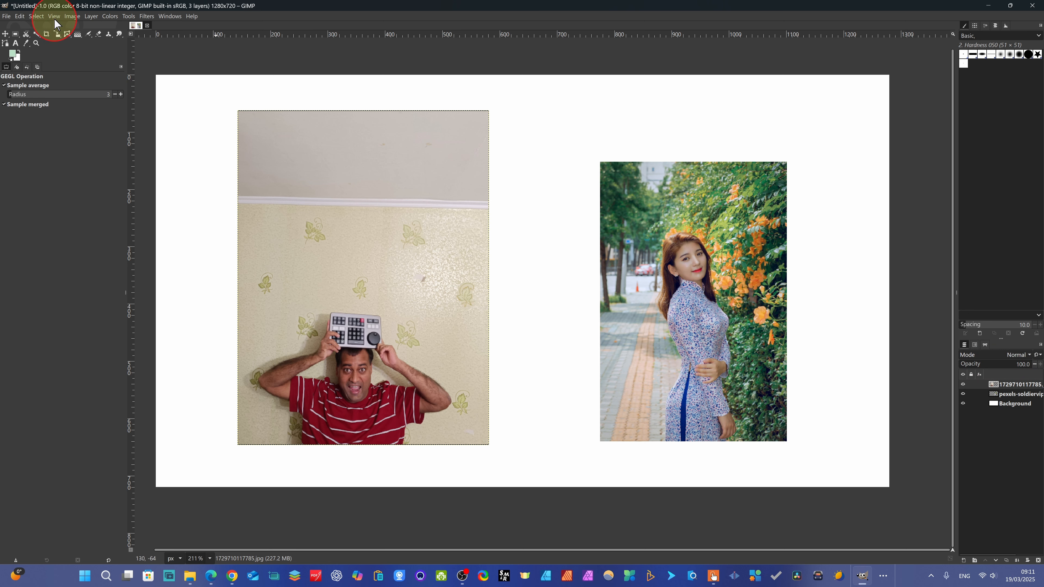
left_click(110, 18)
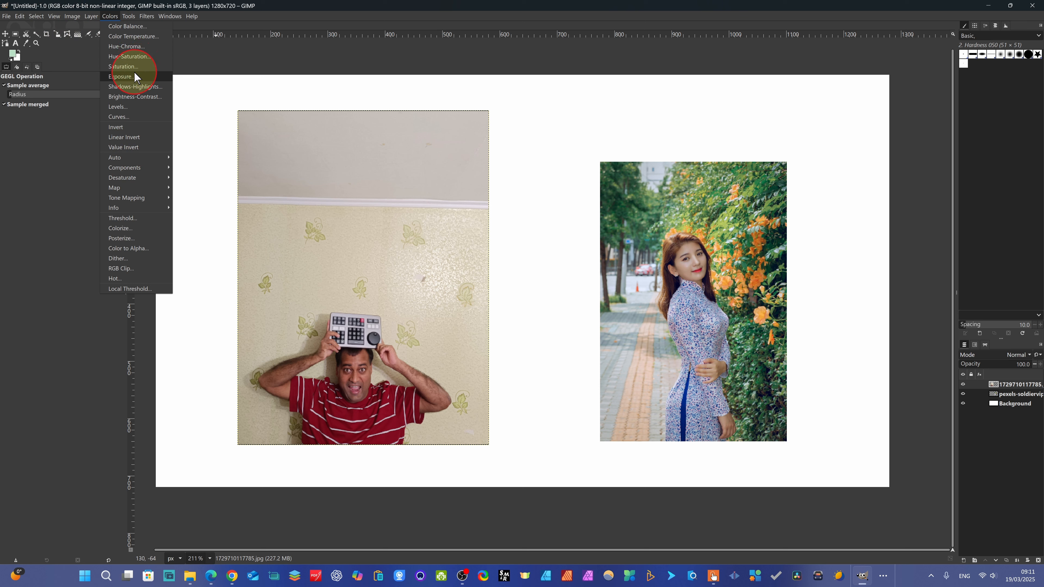
left_click(136, 97)
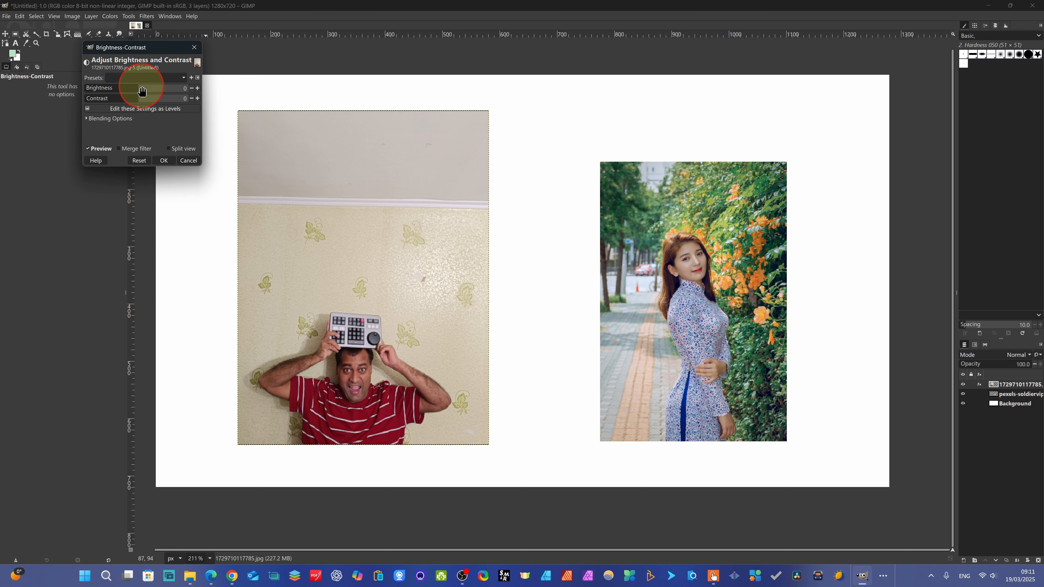
left_click(141, 87)
left_click_drag(141, 87, 139, 102)
left_click(144, 99)
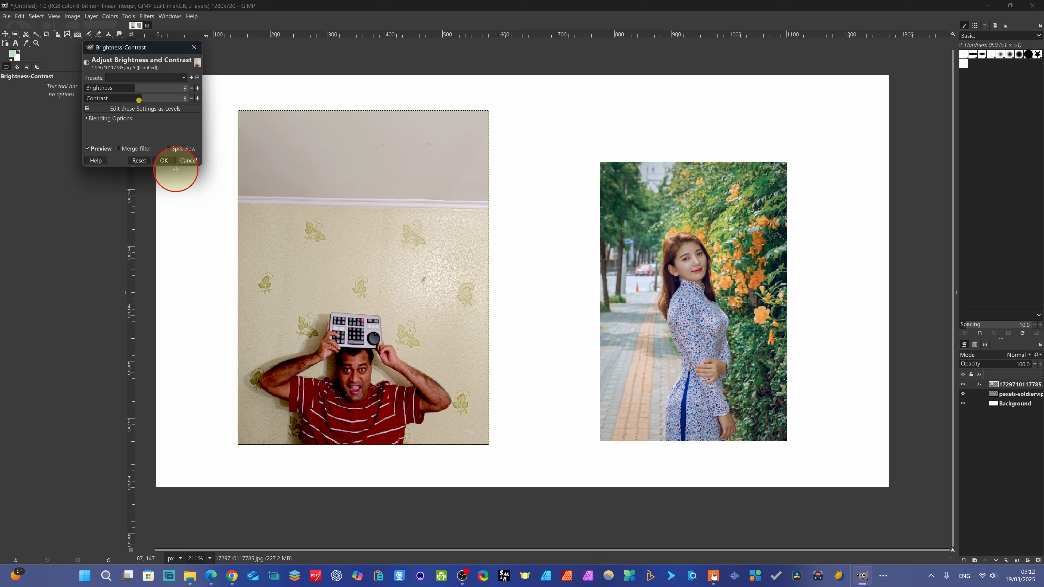
left_click(164, 161)
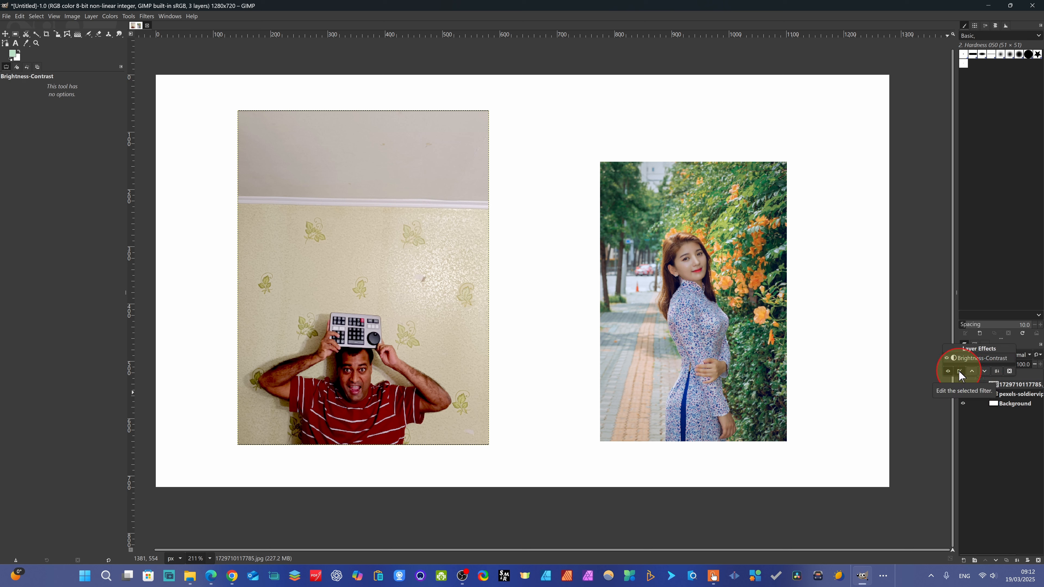
Re-edit the layer's Brightness-Contrast effect, setting brightness to -17 and lowering the contrast slightly
left_click(960, 371)
left_click(199, 88)
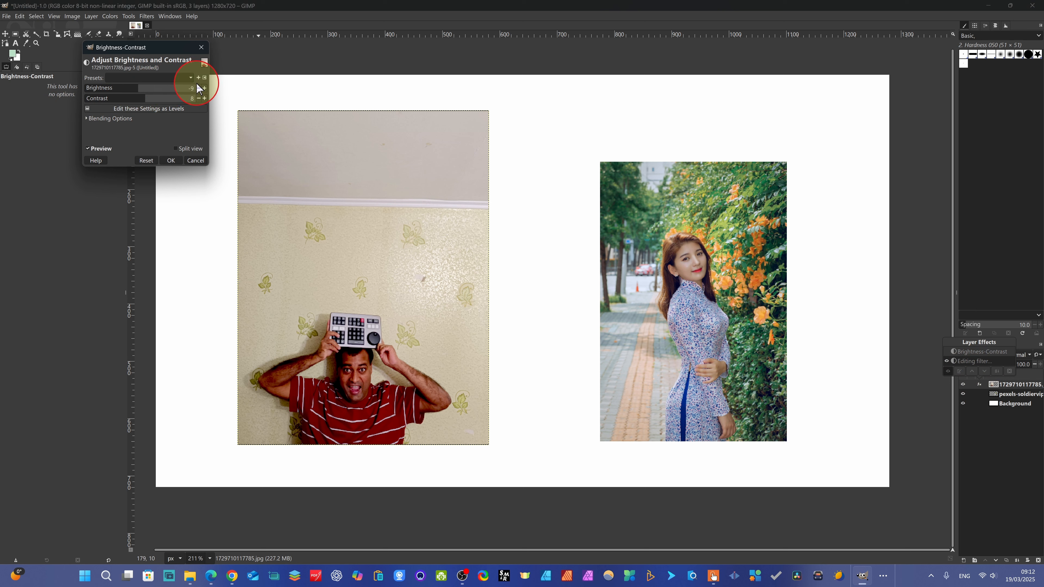
left_click(198, 88)
left_click(198, 88)
left_click(198, 88)
left_click(198, 88)
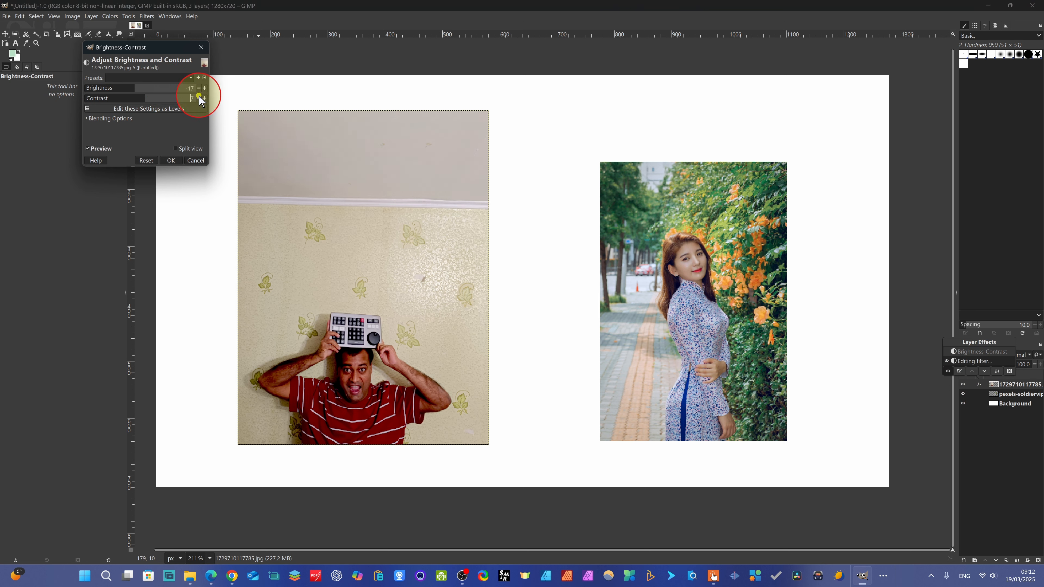
left_click(198, 98)
left_click(198, 98)
left_click(199, 98)
left_click(199, 98)
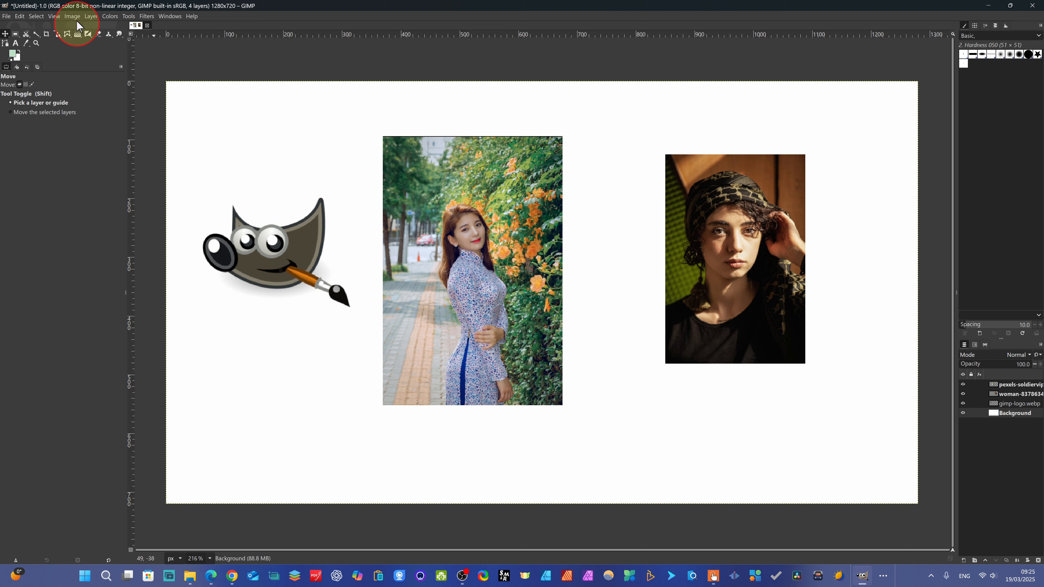
Enable Snap to Bounding Boxes and move the headscarf portrait beside the flower-hedge photo, aligning it with that photo's edge and vertical centre
left_click(55, 18)
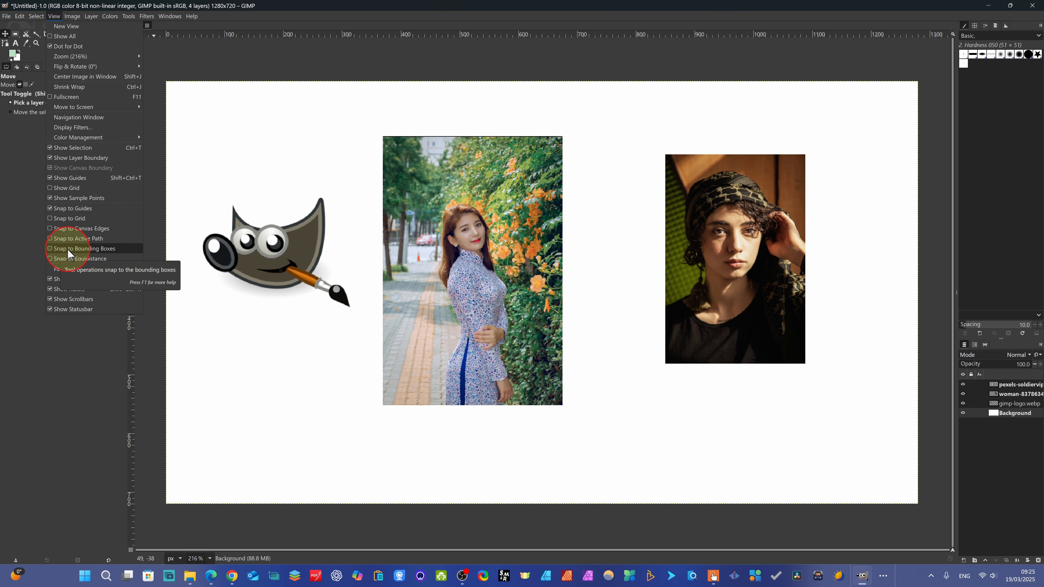
left_click(49, 249)
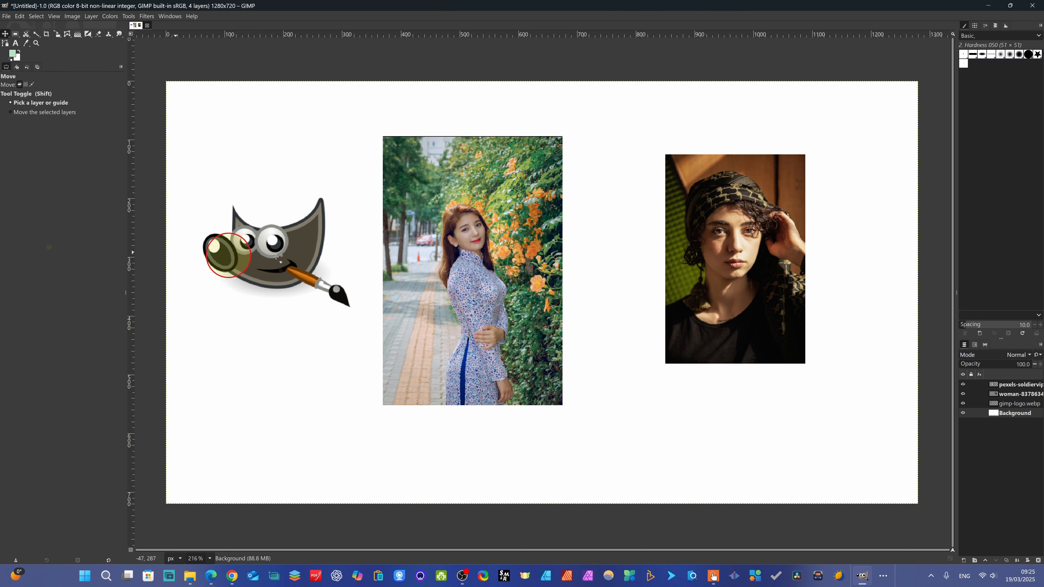
left_click_drag(742, 264, 646, 280)
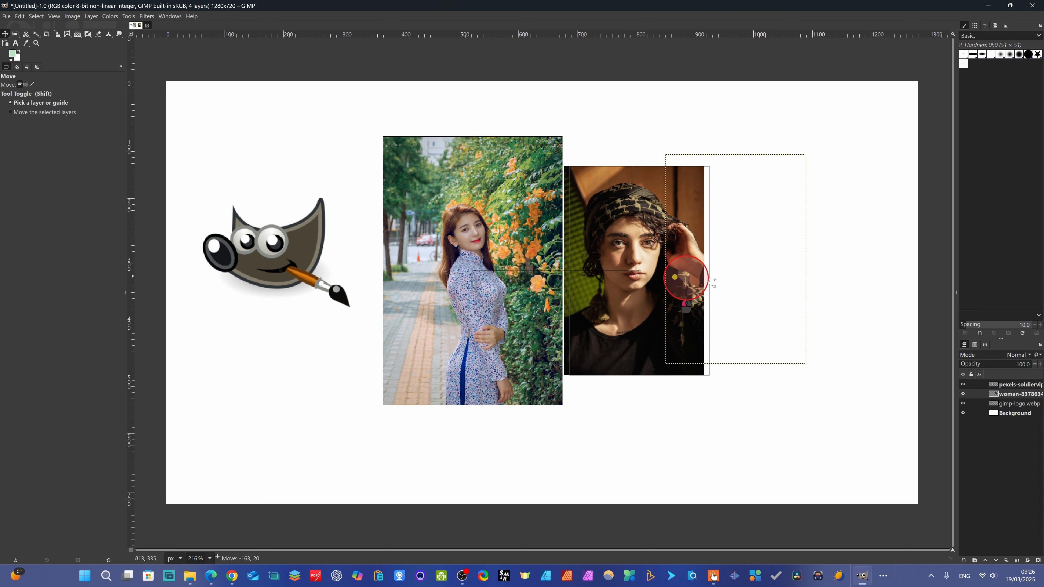
left_click_drag(646, 280, 674, 275)
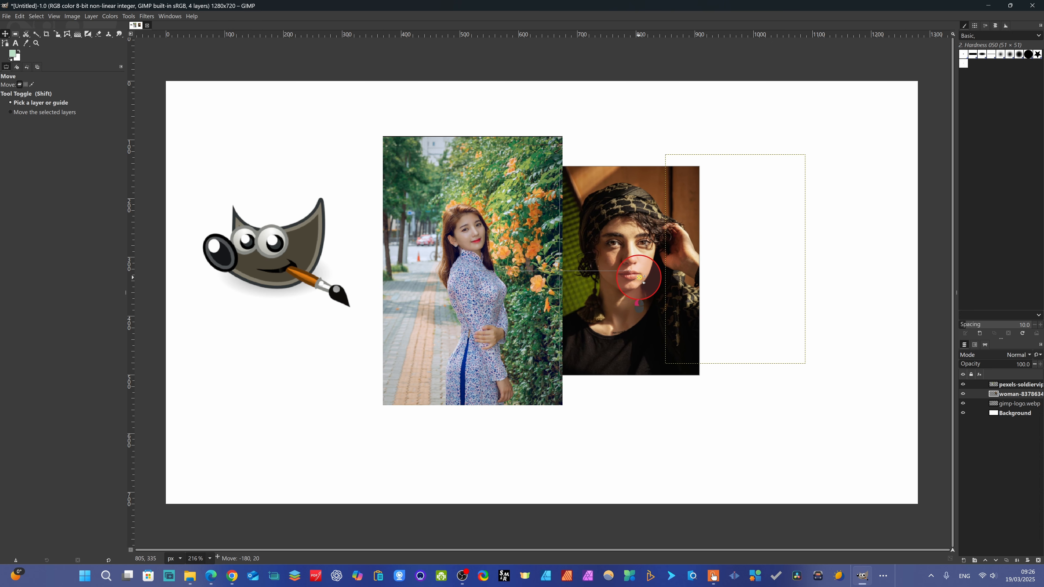
left_click_drag(642, 272, 644, 285)
mouse_move(641, 260)
left_mouse_down()
mouse_move(638, 218)
mouse_move(618, 431)
mouse_move(282, 410)
mouse_move(259, 398)
mouse_move(306, 385)
mouse_move(286, 222)
mouse_move(571, 211)
mouse_move(488, 174)
mouse_move(473, 193)
mouse_move(690, 264)
mouse_move(669, 287)
mouse_move(641, 280)
left_mouse_up()
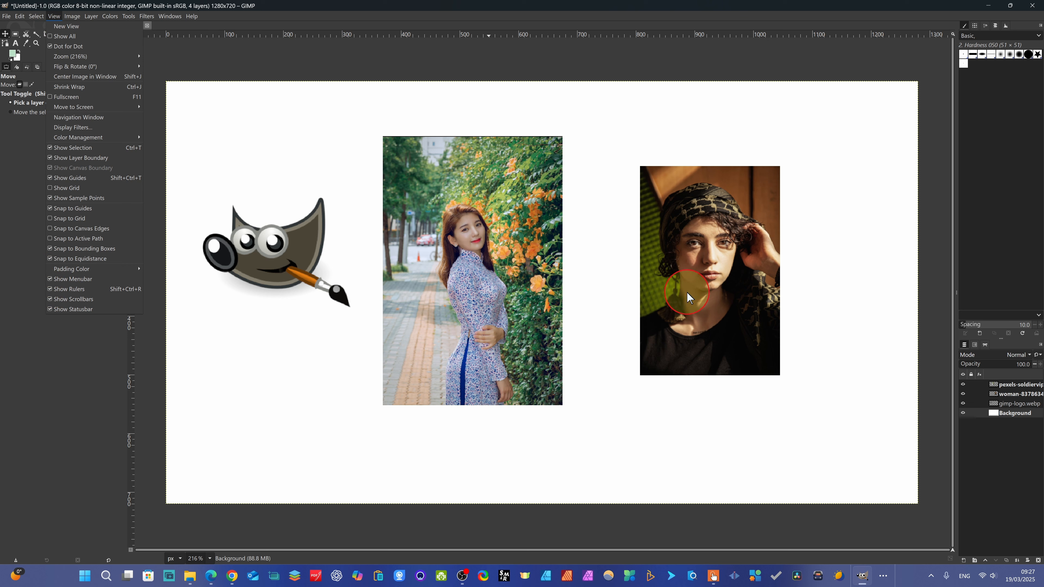
Using equidistance snapping, move the headscarf portrait close beside the middle photo and shift the GIMP logo toward that photo's other side
left_click(701, 289)
left_click_drag(719, 266, 653, 273)
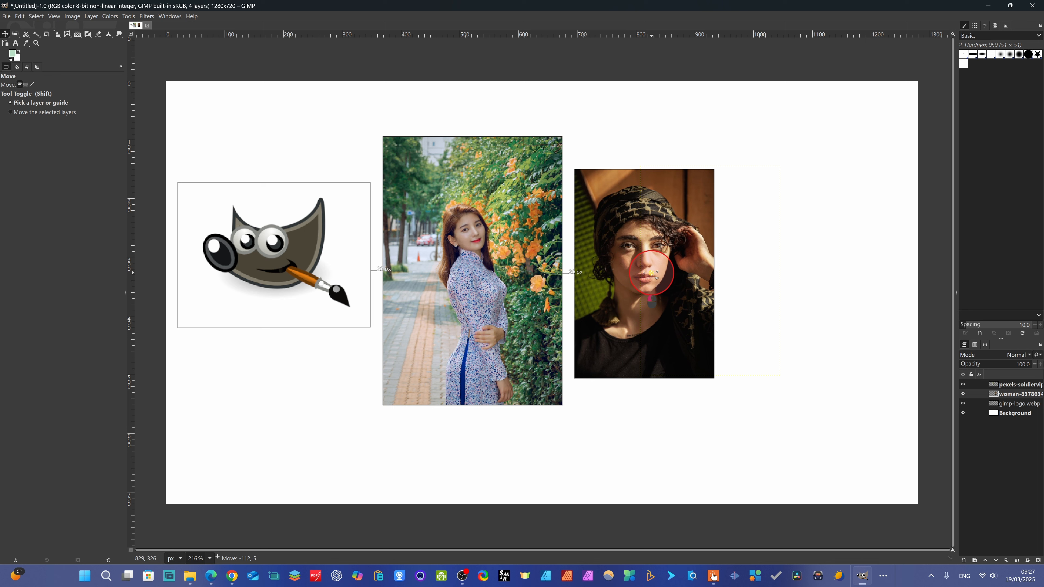
left_click_drag(651, 273, 641, 272)
mouse_move(267, 263)
left_mouse_down()
mouse_move(281, 267)
mouse_move(276, 274)
left_mouse_up()
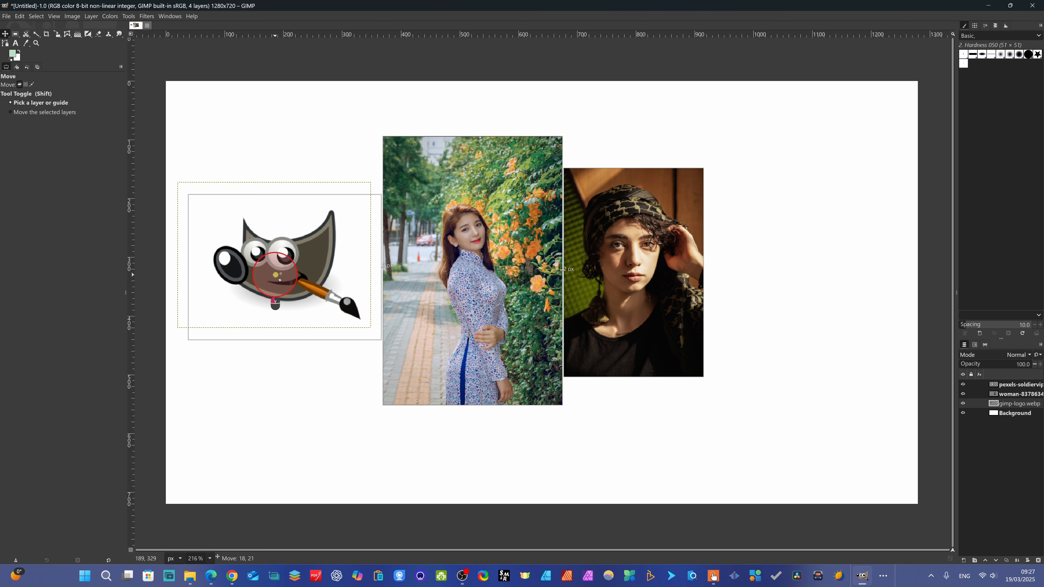
left_click_drag(275, 275, 280, 278)
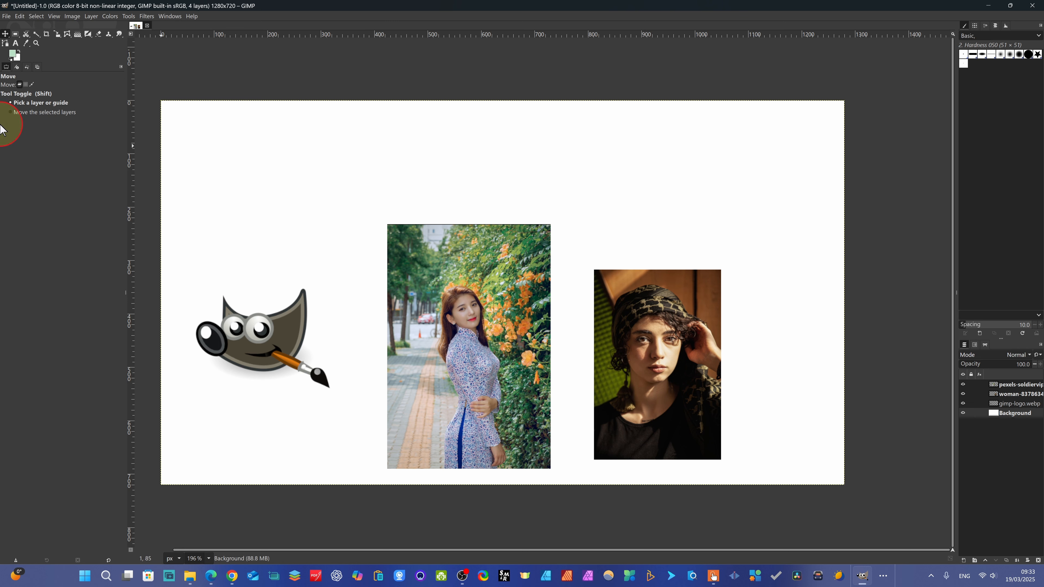
Create a wide text box in the blank area above the pictures and enter "GIMP TUTORIAL"
left_click(16, 44)
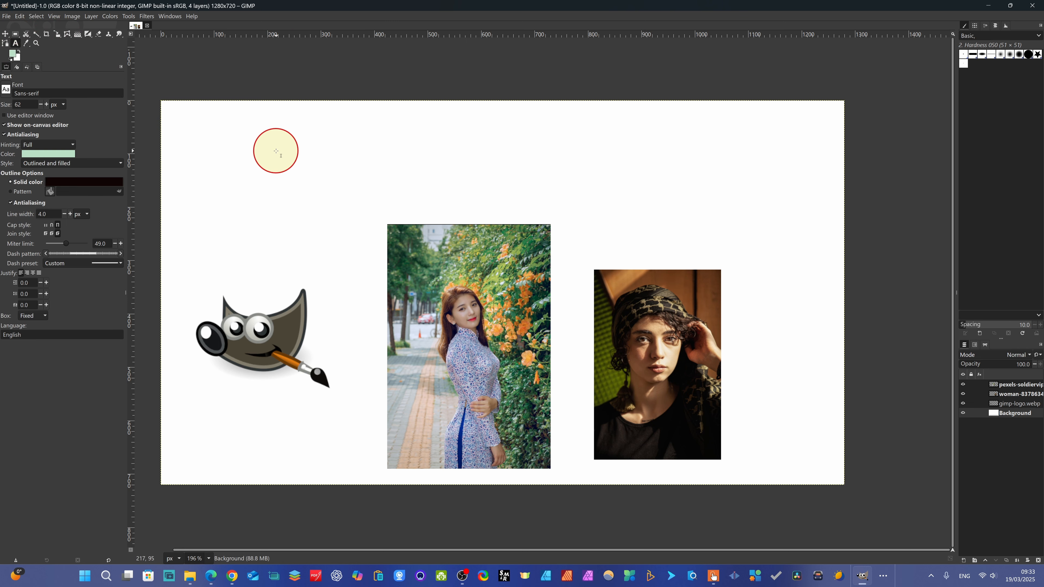
left_click_drag(258, 137, 780, 208)
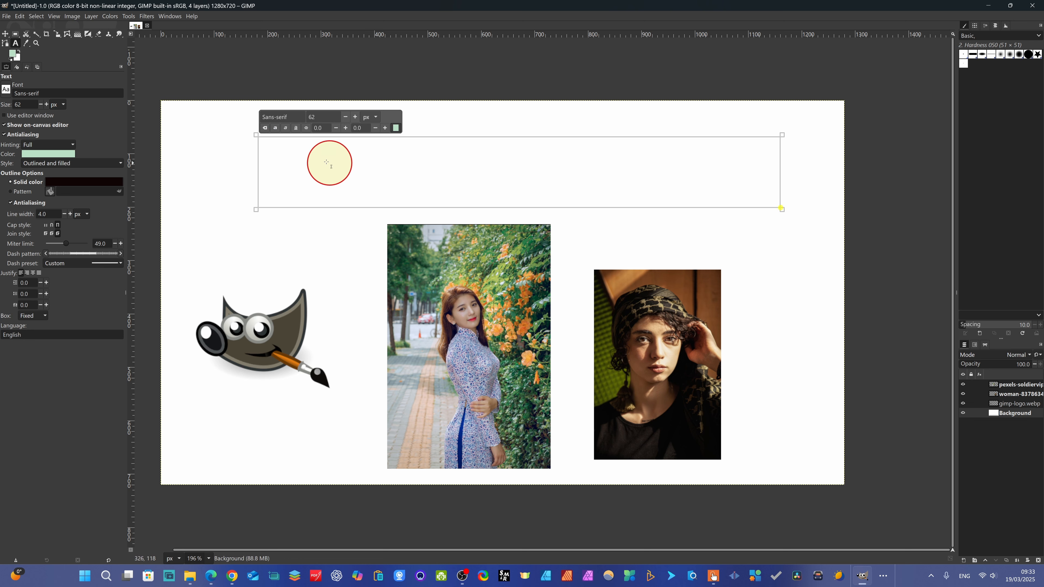
type("GIMP")
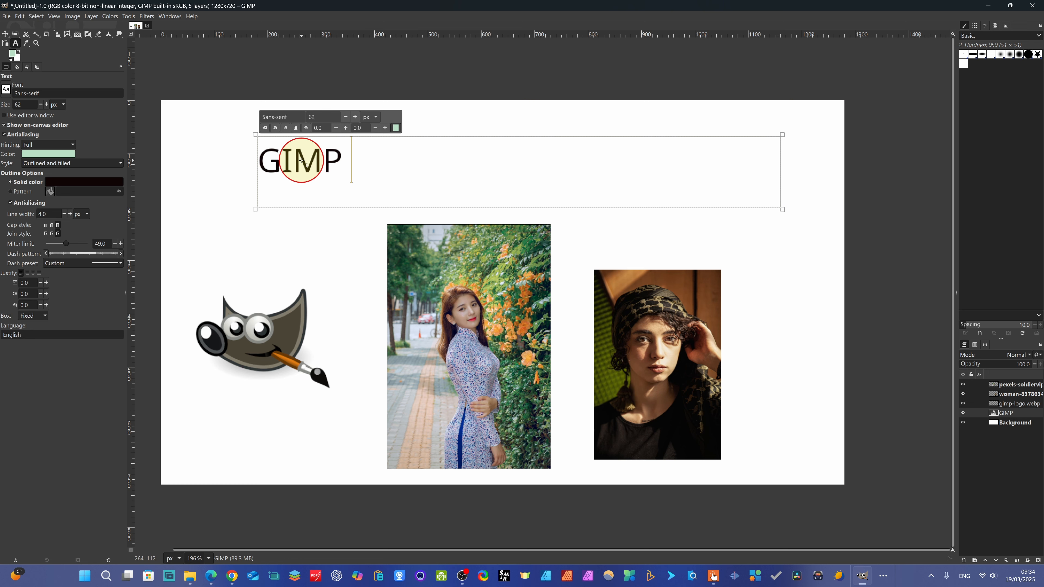
type(" TUTOT")
key("BackSpace")
type("RIAL")
Set the GIMP TUTORIAL text size to 100 px and narrow its text box
left_click_drag(508, 160, 265, 154)
double_click(316, 117)
type("100")
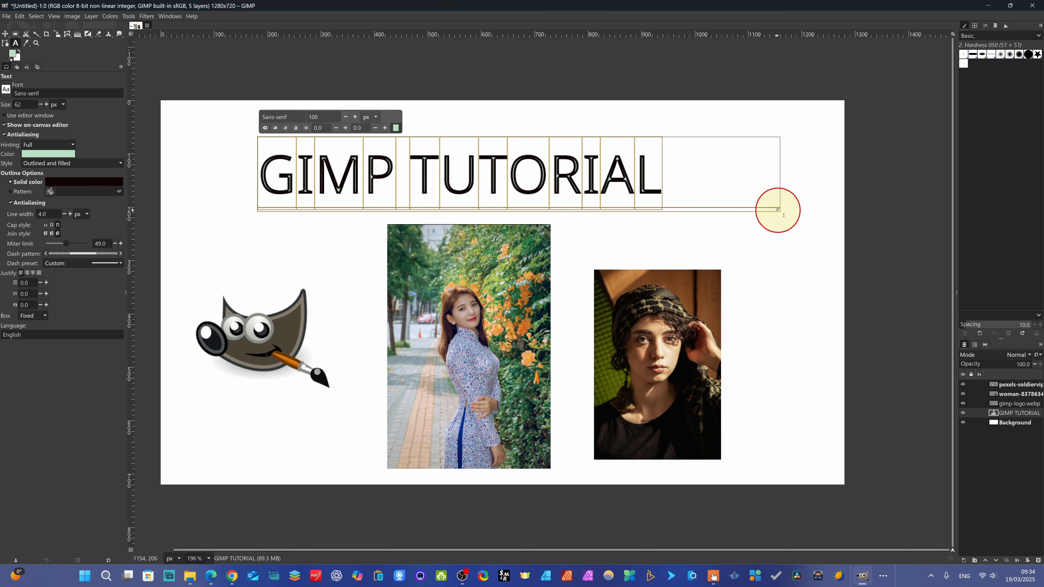
left_click_drag(782, 210, 716, 212)
left_click(456, 157)
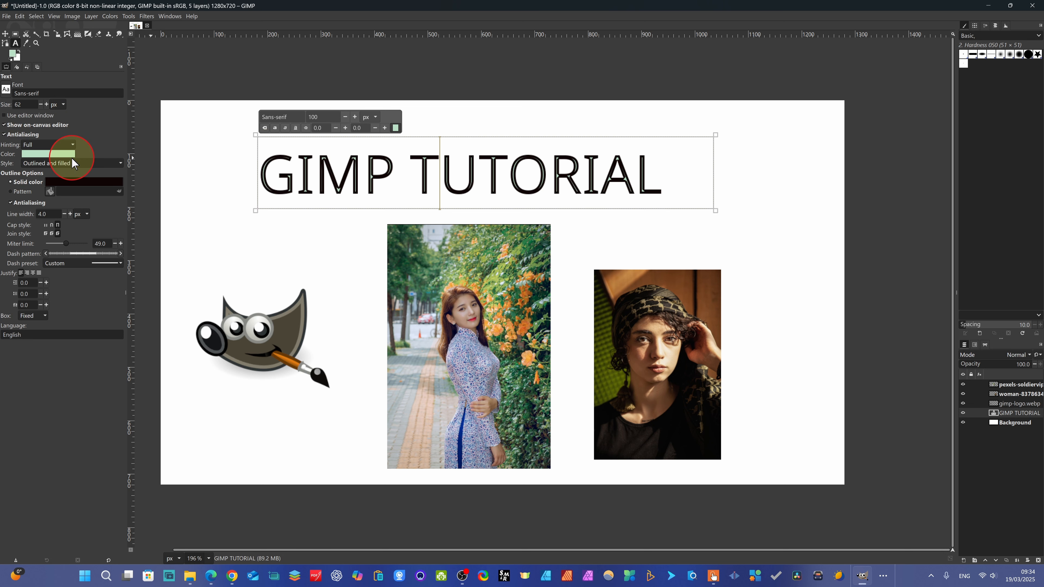
Set the title text's hinting to None and its style to Outlined
left_click(70, 144)
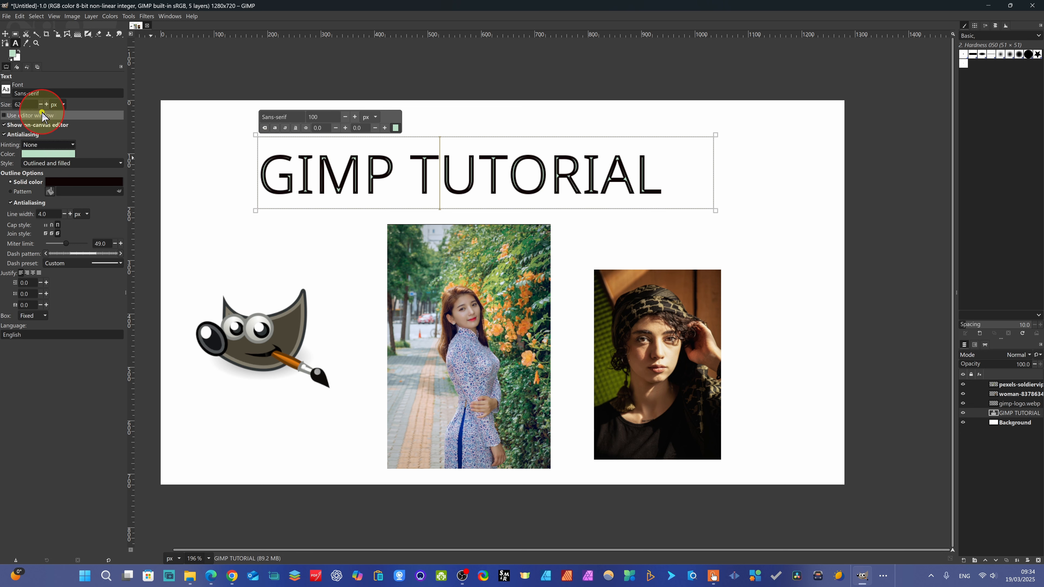
left_click(45, 109)
left_click(120, 165)
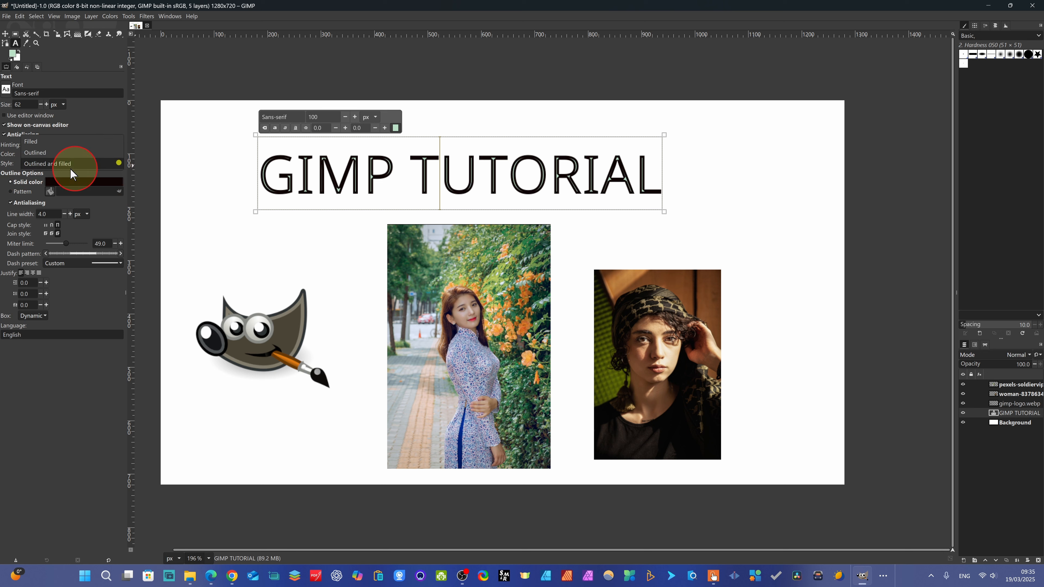
left_click(41, 156)
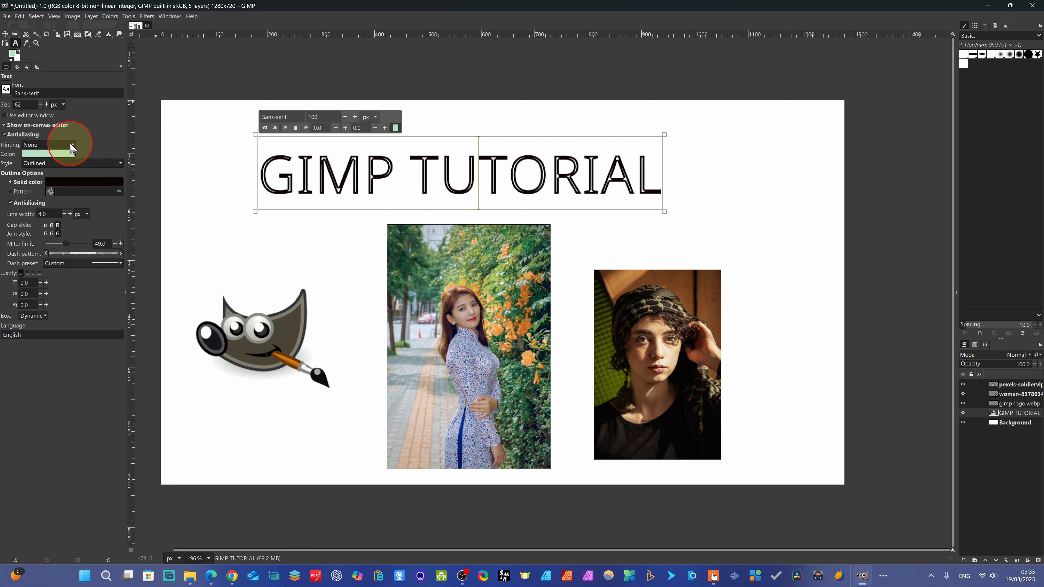
Change the title text's style to Filled and its colour to light pink
left_click(119, 163)
left_click(41, 156)
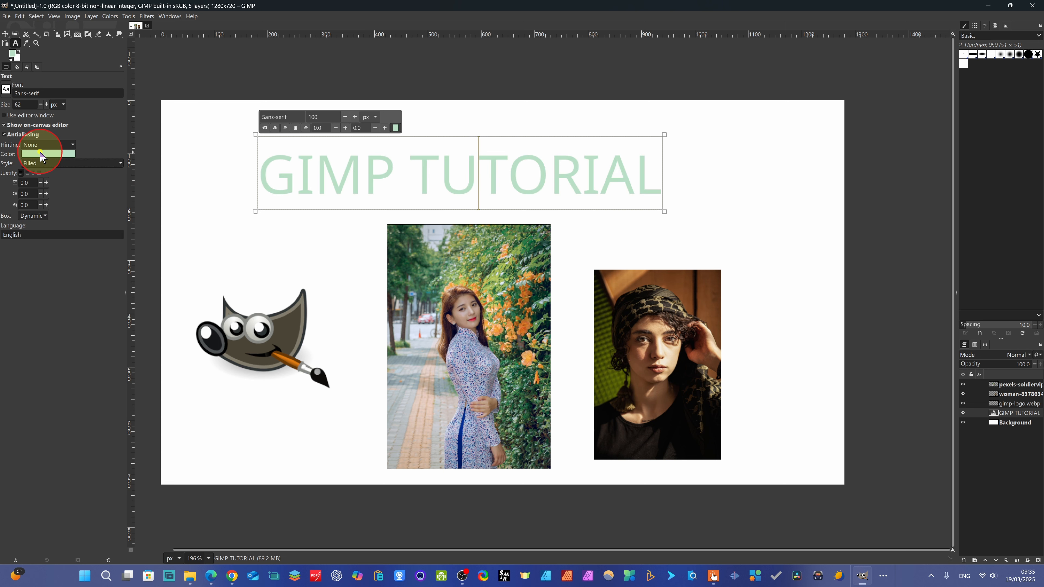
left_click(395, 128)
left_click(311, 170)
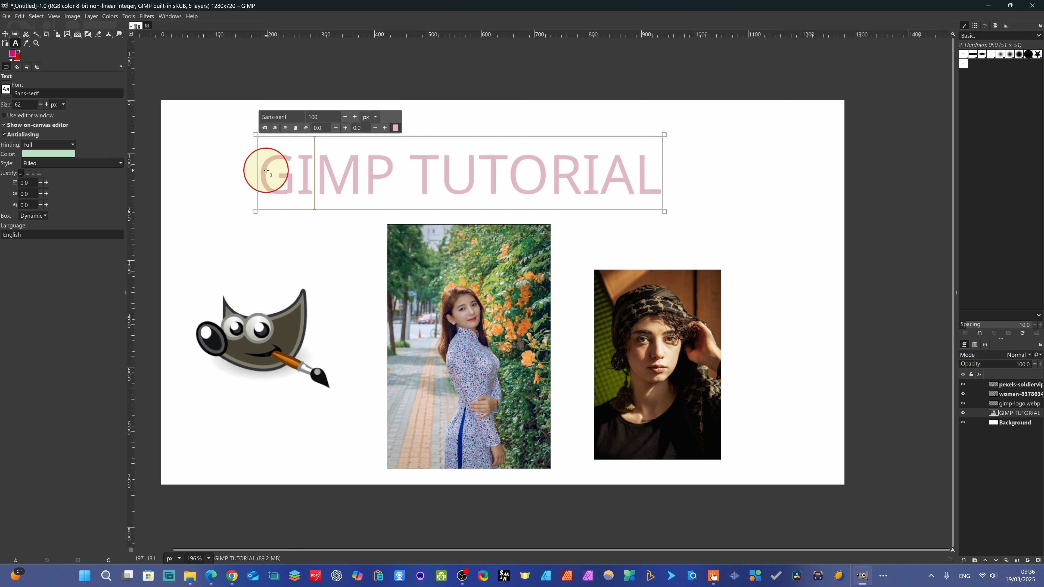
Recolour the whole GIMP TUTORIAL title text dark magenta
left_click_drag(266, 170, 668, 182)
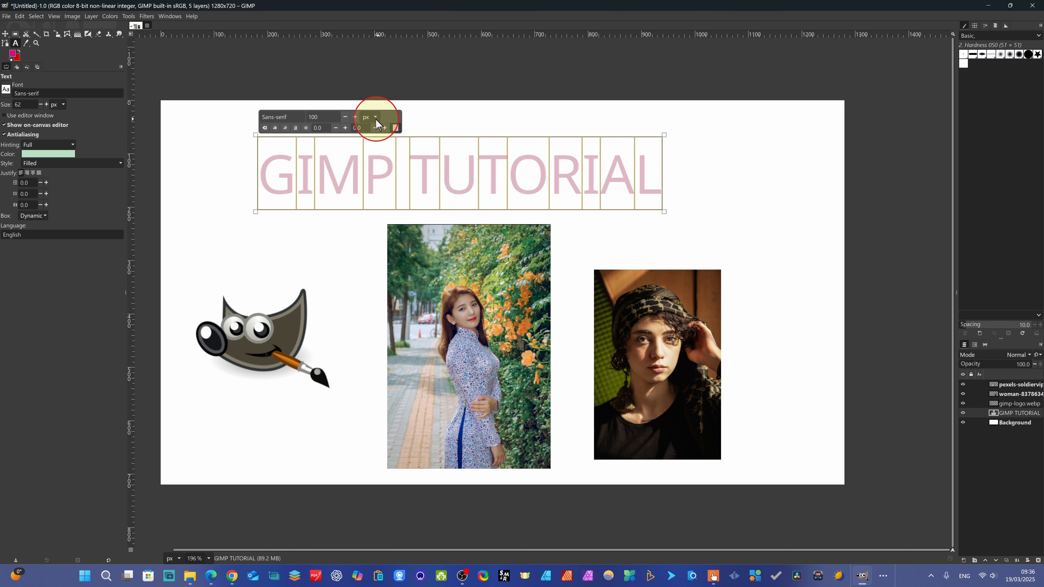
left_click(395, 129)
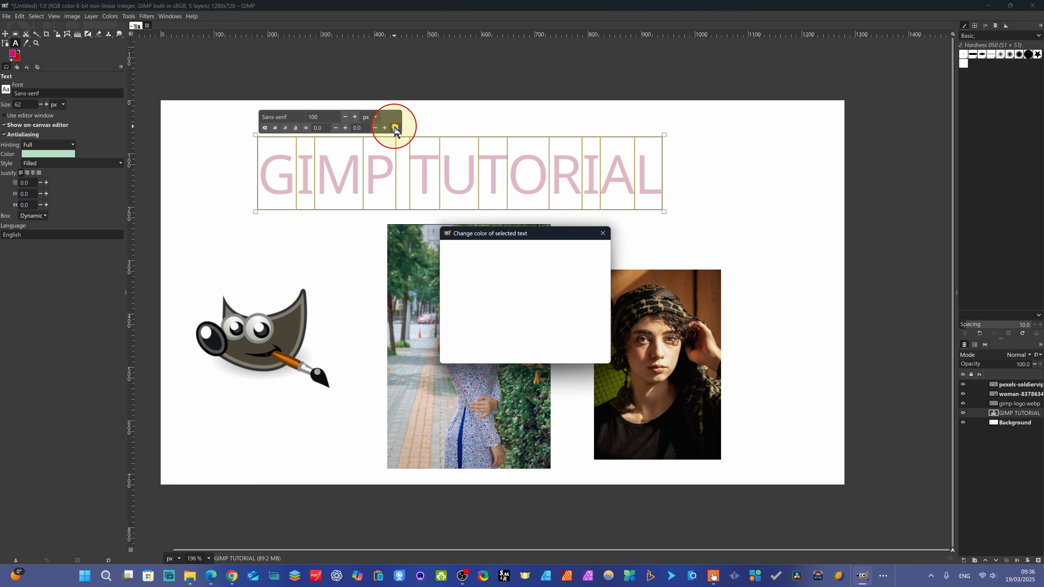
left_click(509, 257)
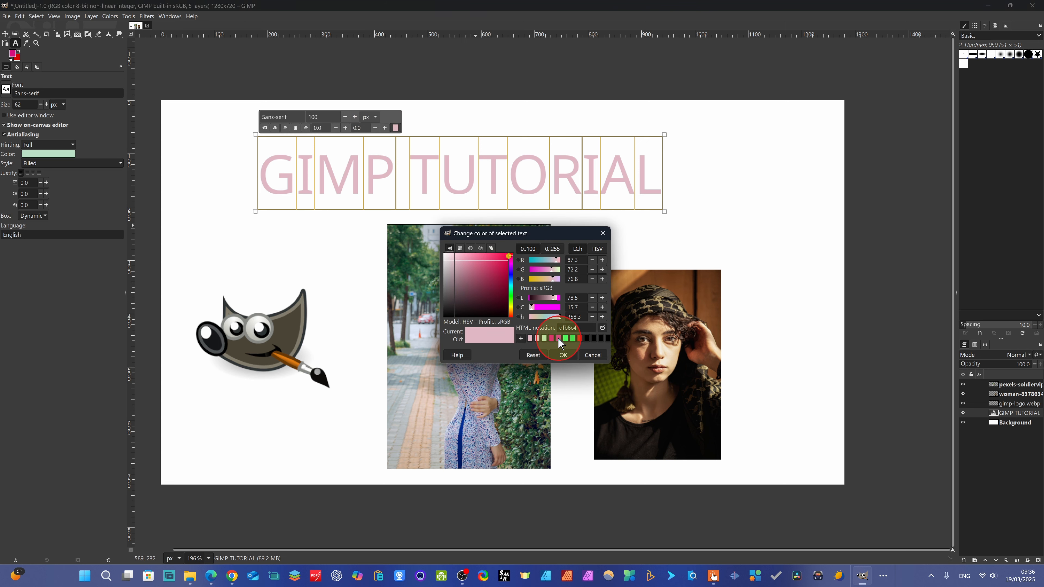
left_click(558, 337)
left_click(502, 269)
left_click(556, 358)
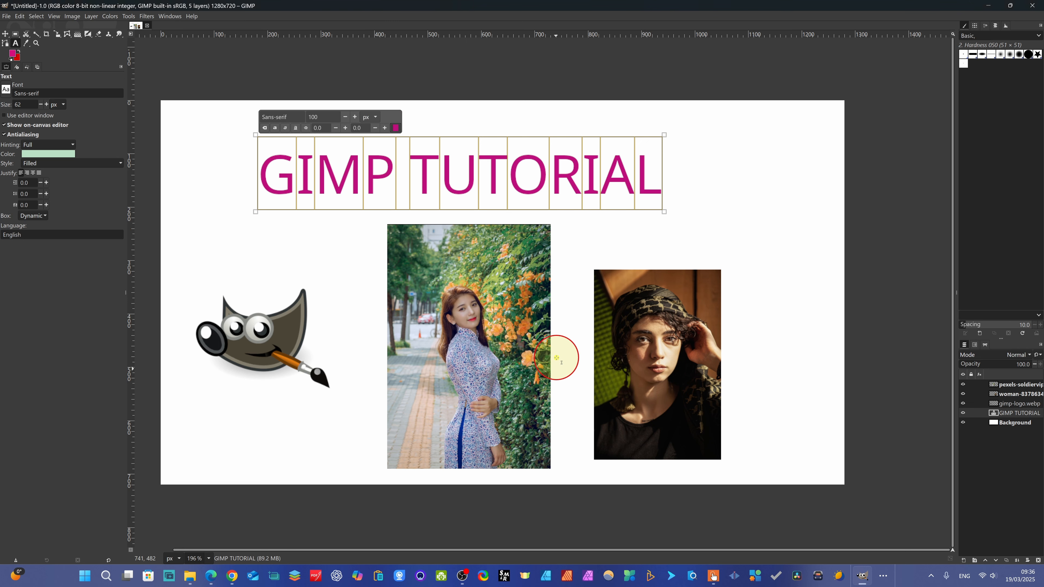
left_click(323, 179)
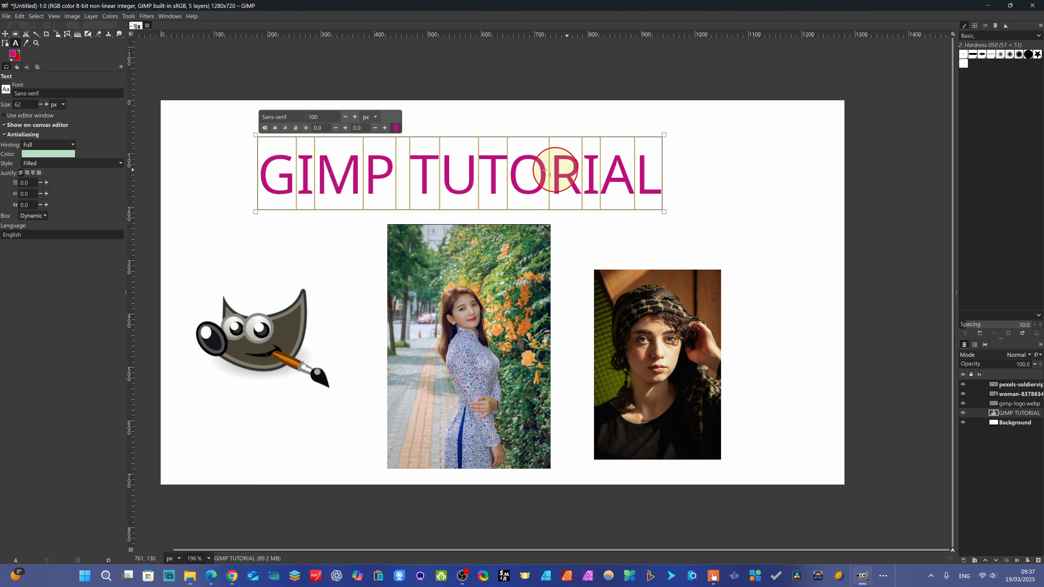
Set the title text's style to Outlined and its outline line width to 2 px
left_click(73, 155)
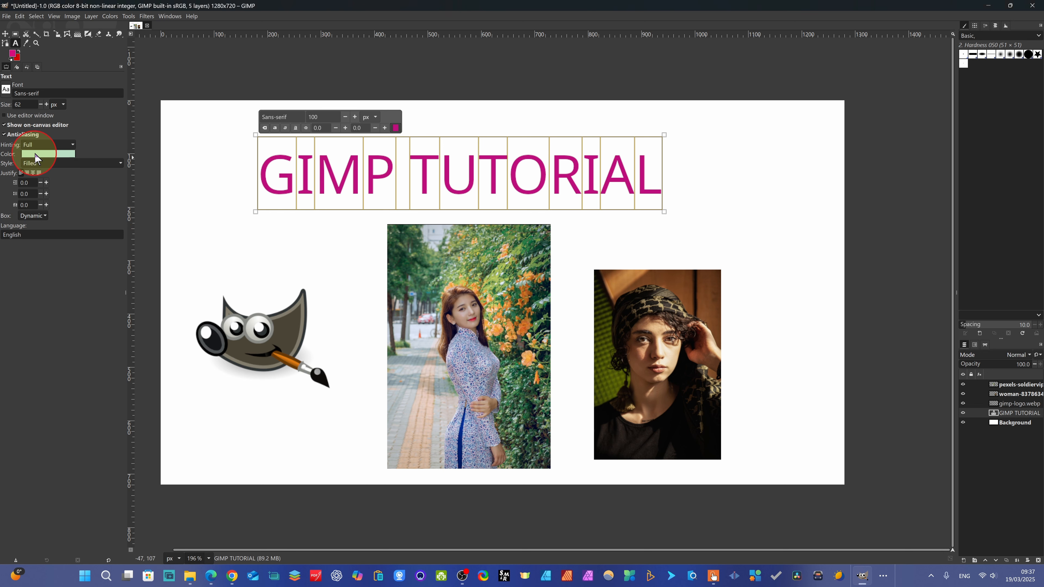
left_click(113, 164)
left_click(37, 175)
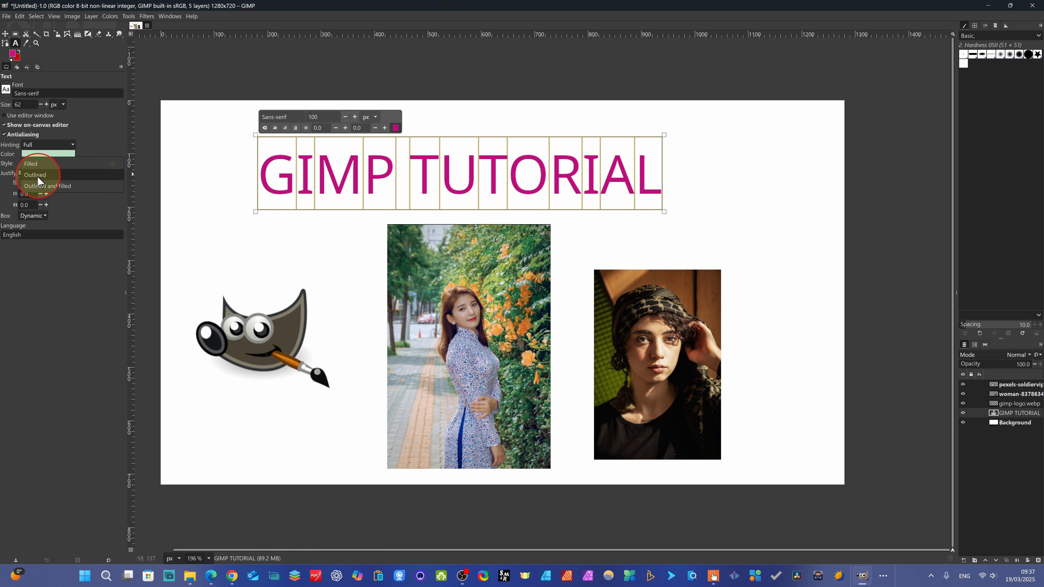
left_click(82, 181)
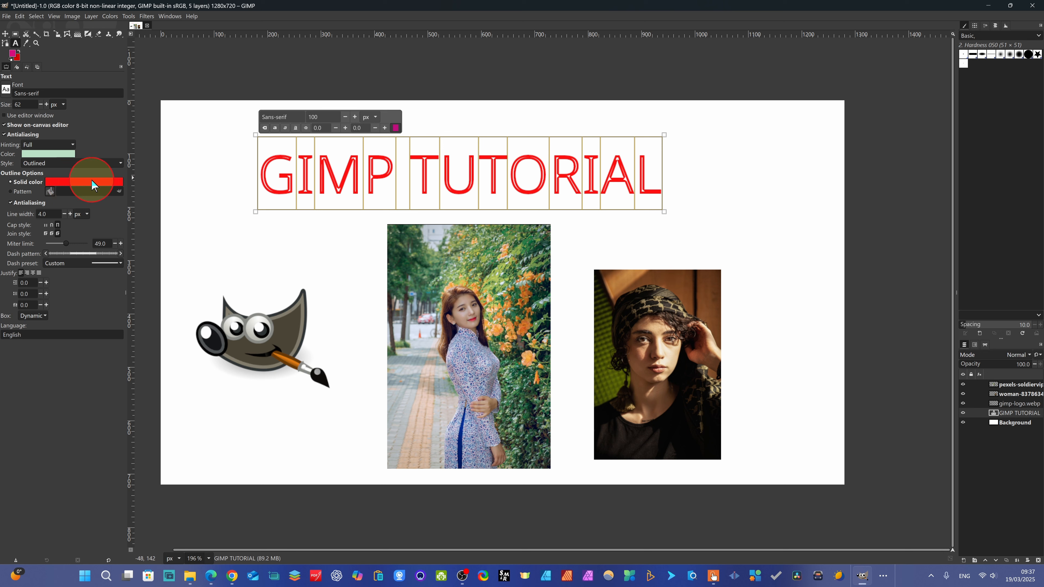
left_click(64, 214)
left_click(64, 215)
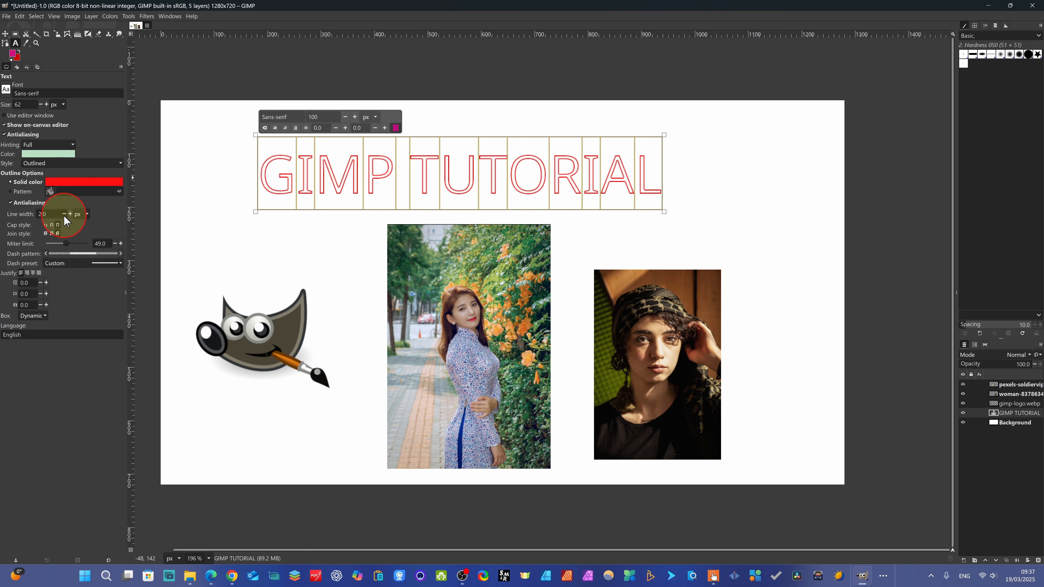
left_click(64, 214)
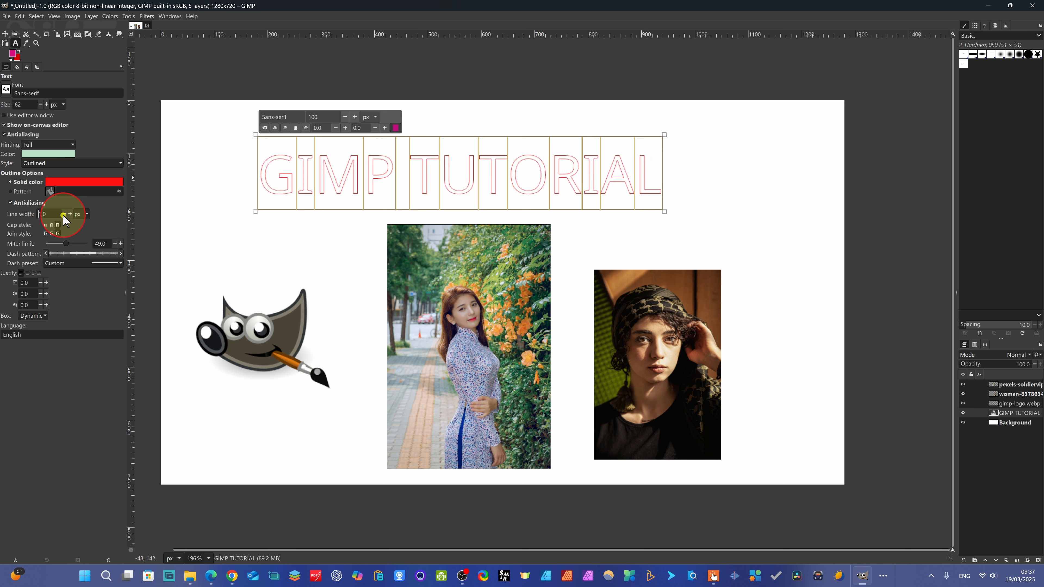
left_click(65, 214)
left_click(69, 214)
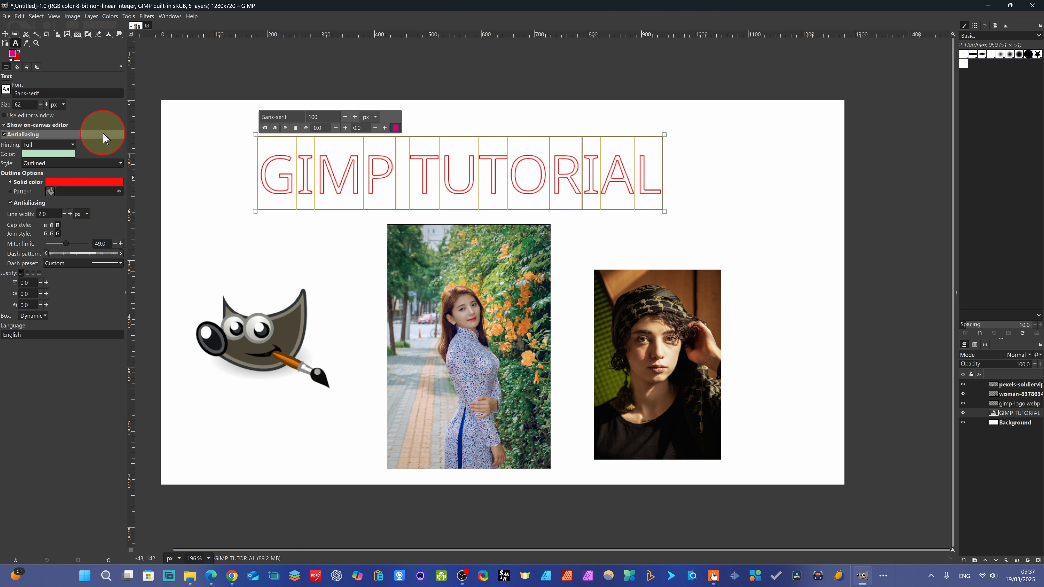
Switch the title text's style to Filled, then to Outlined and filled with a 3 px line width
left_click(112, 166)
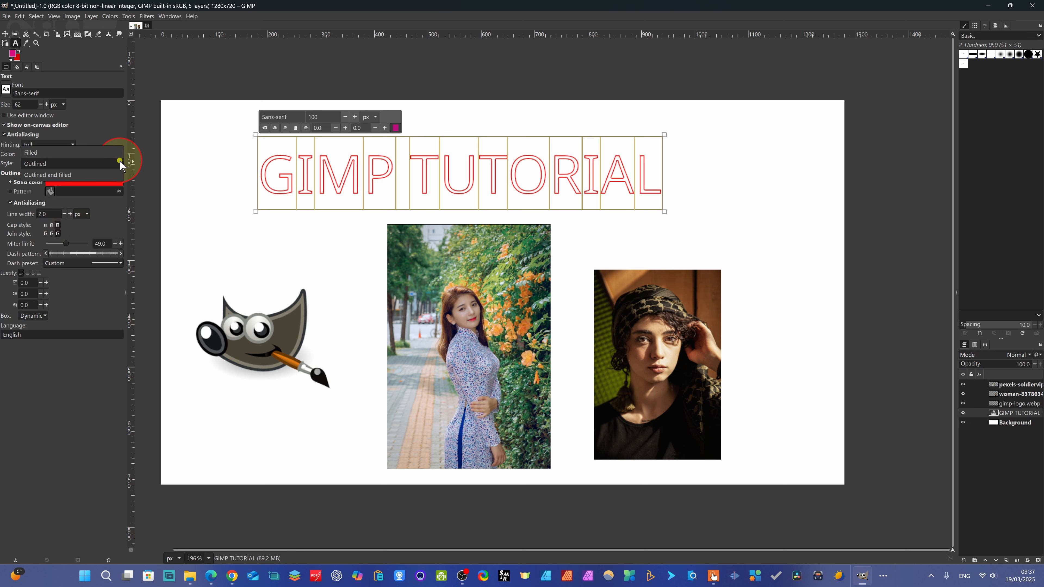
left_click(54, 155)
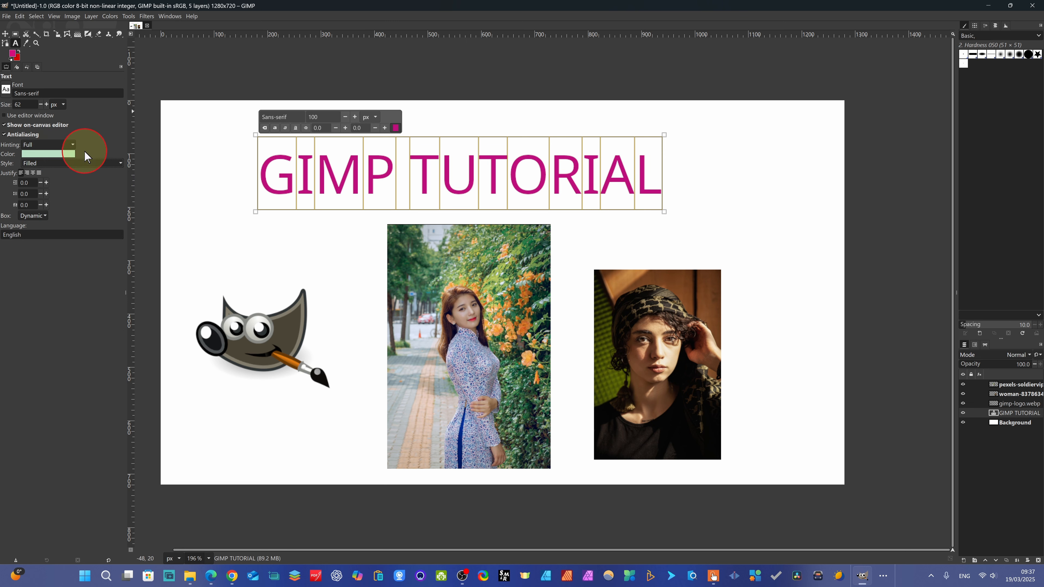
left_click(72, 145)
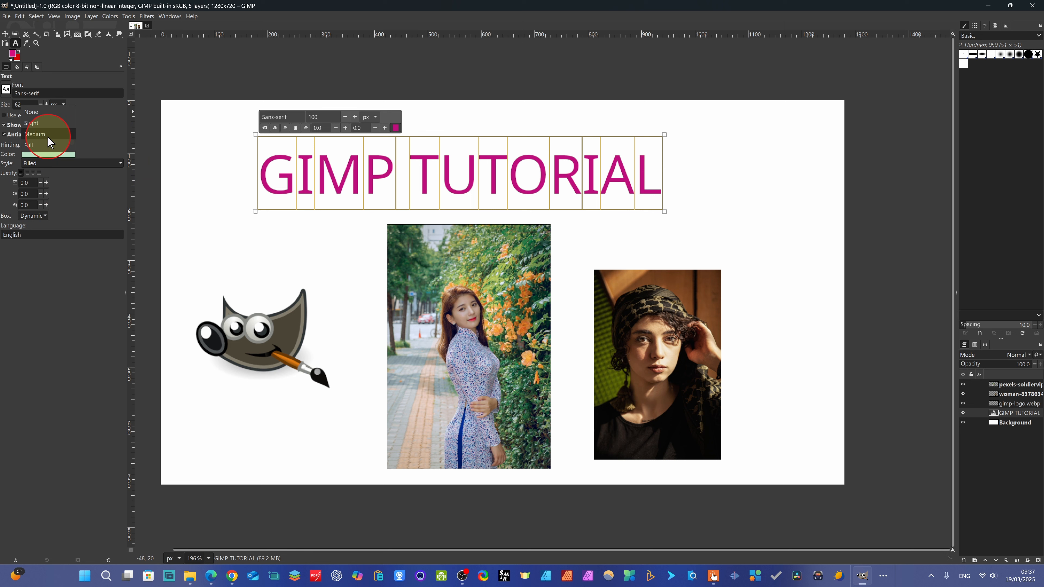
left_click(116, 163)
left_click(80, 187)
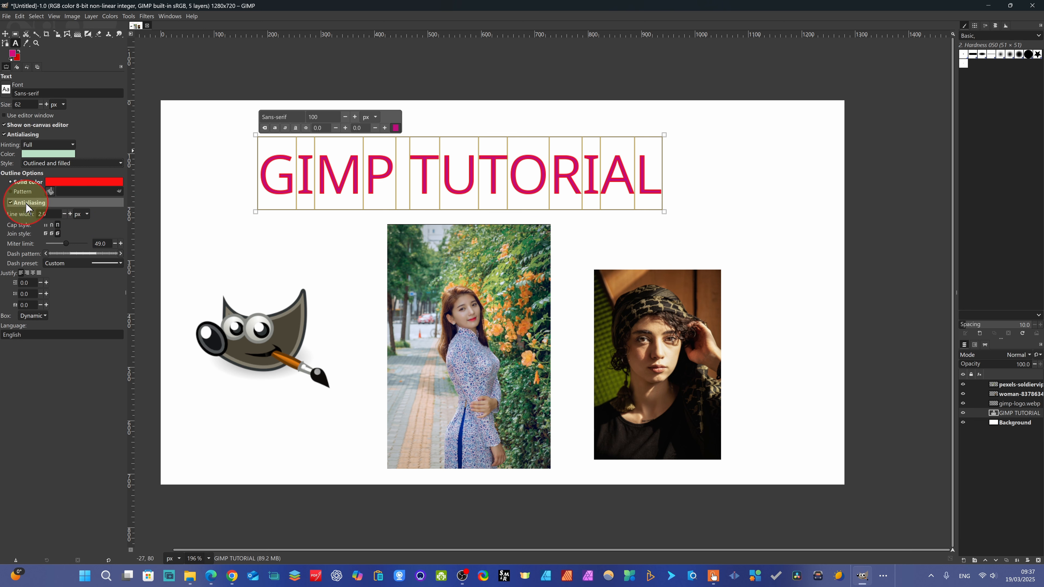
left_click(64, 214)
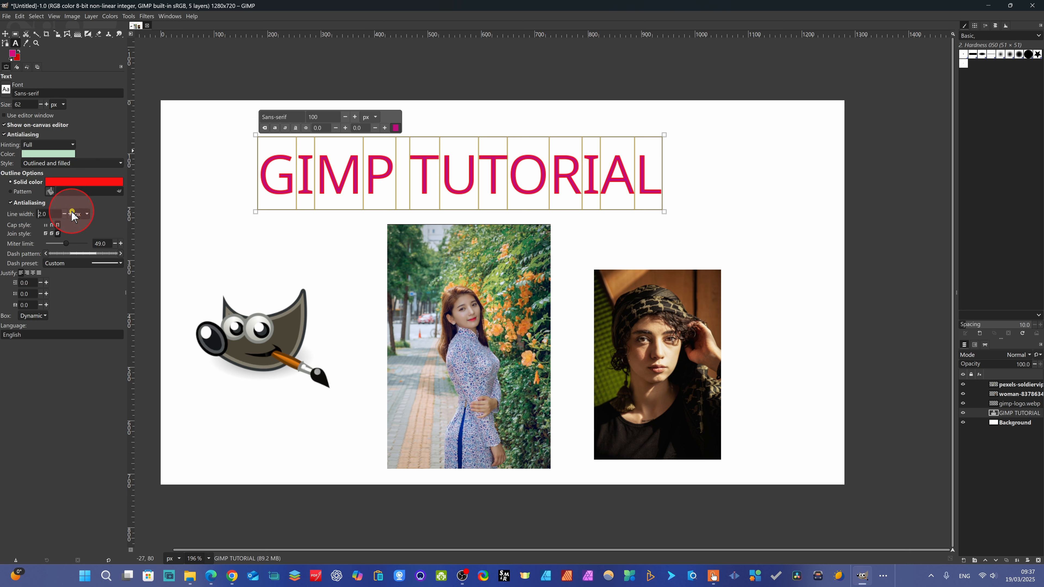
left_click(70, 213)
left_click(70, 214)
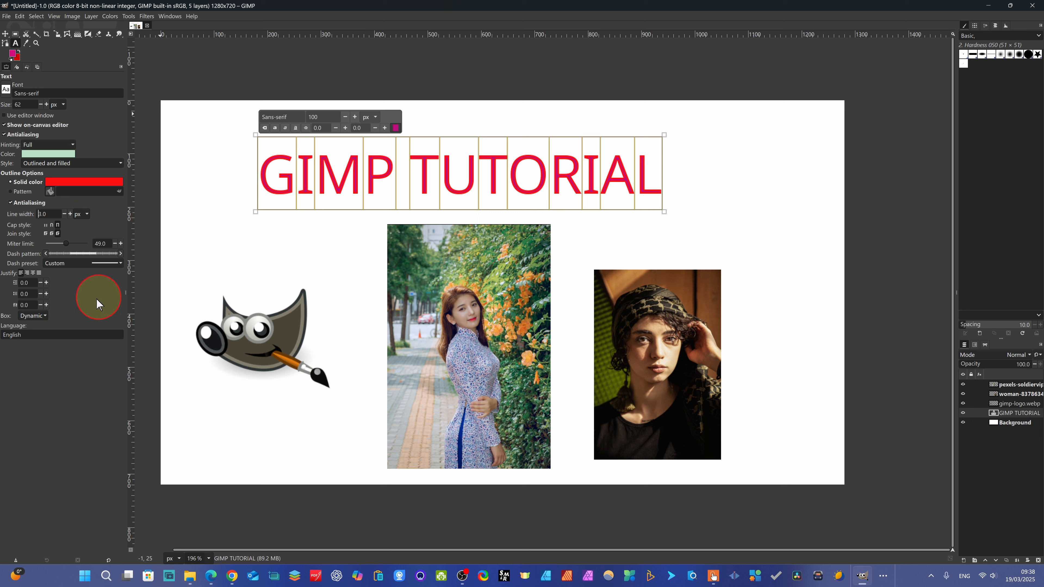
Choose the title outline's square cap and bevel join styles, set the miter limit to 35.6, and break up its dash pattern
left_click(58, 225)
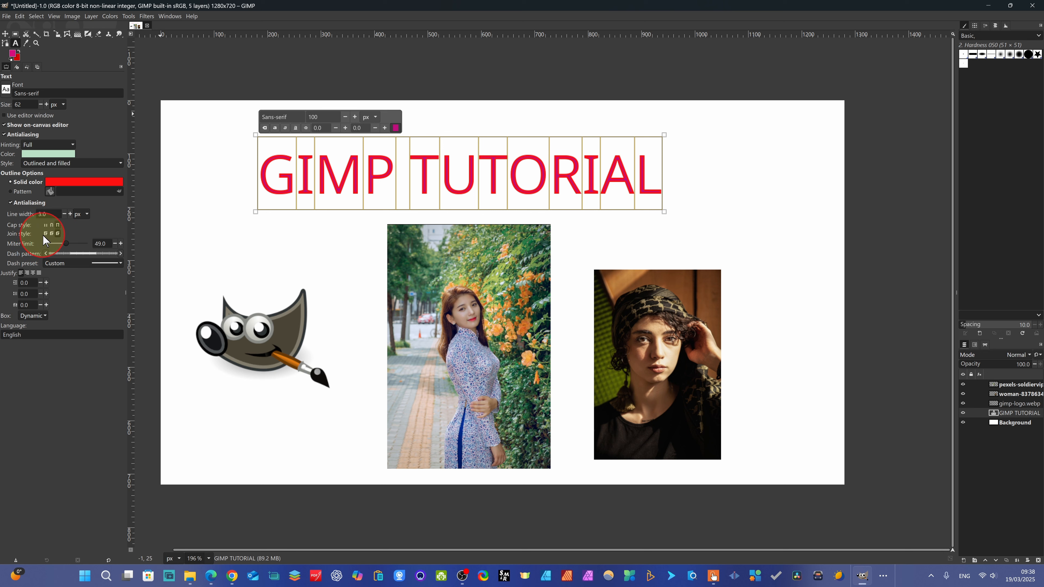
left_click(53, 234)
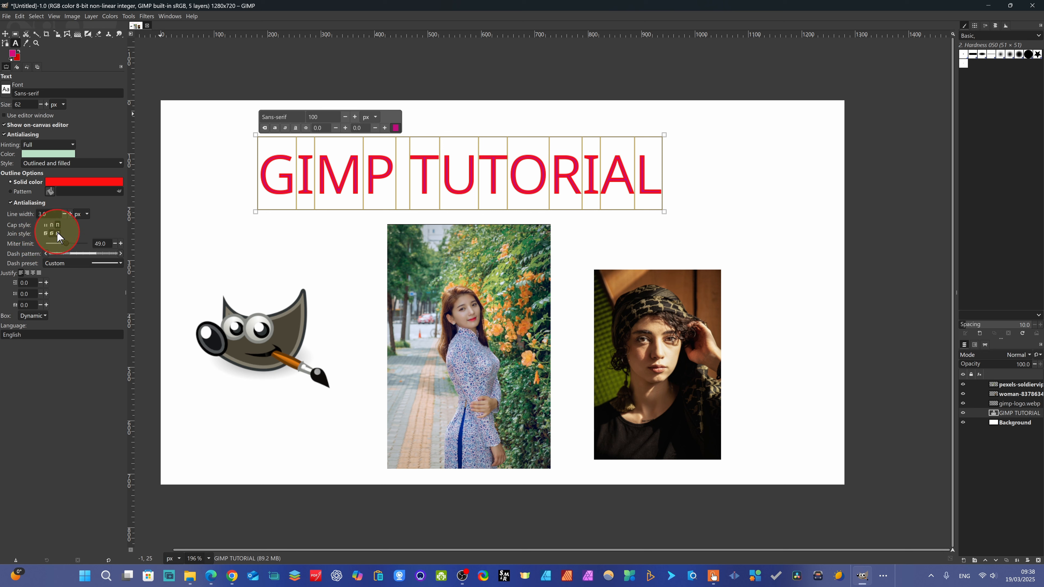
left_click(58, 233)
mouse_move(65, 244)
left_mouse_down()
mouse_move(43, 244)
mouse_move(76, 255)
left_mouse_up()
left_click(76, 253)
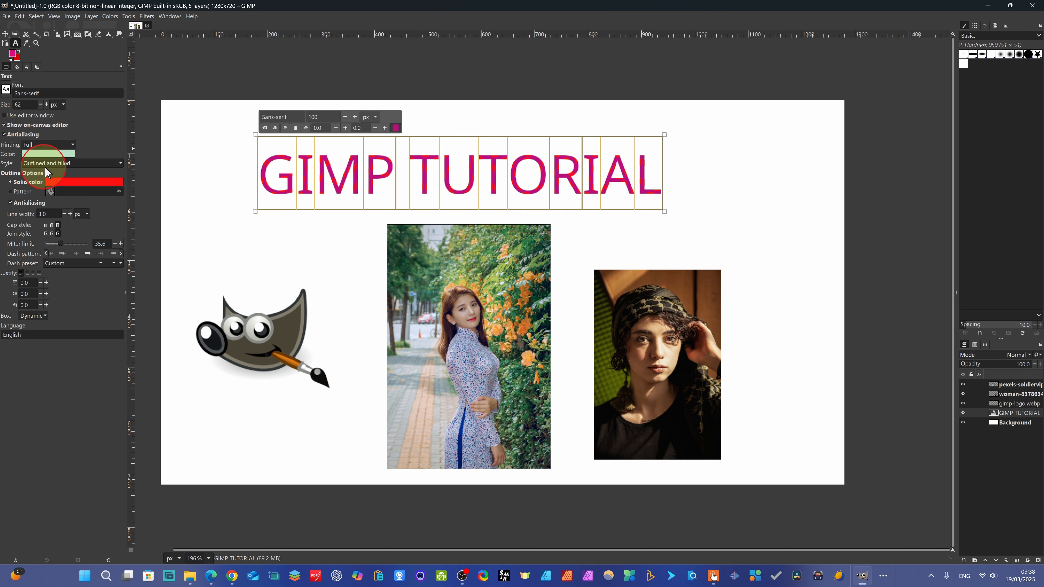
Set the title's style to Outlined with a round cap style and restore its dash pattern to a solid line
left_click(118, 163)
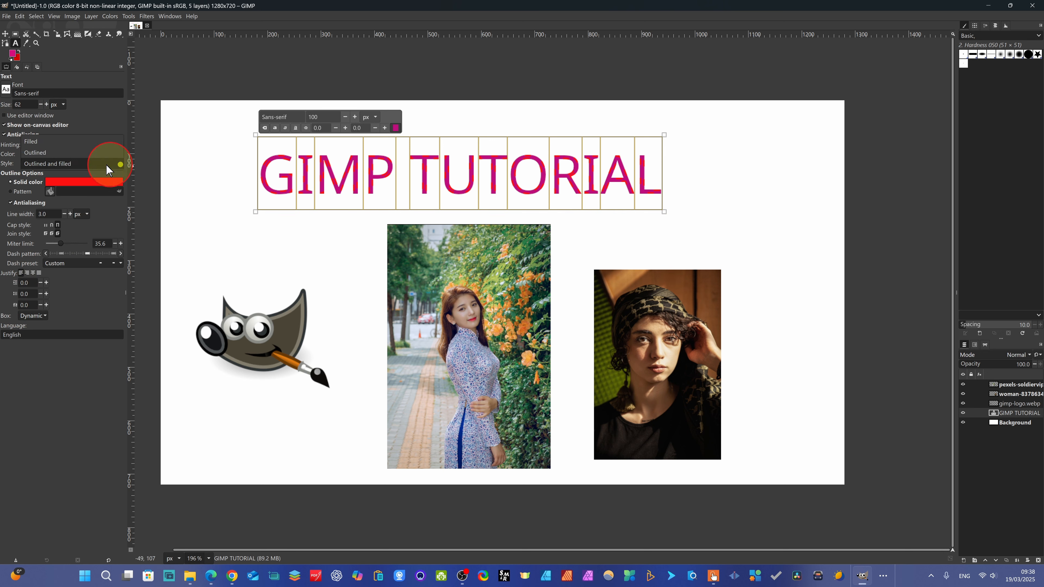
left_click(48, 156)
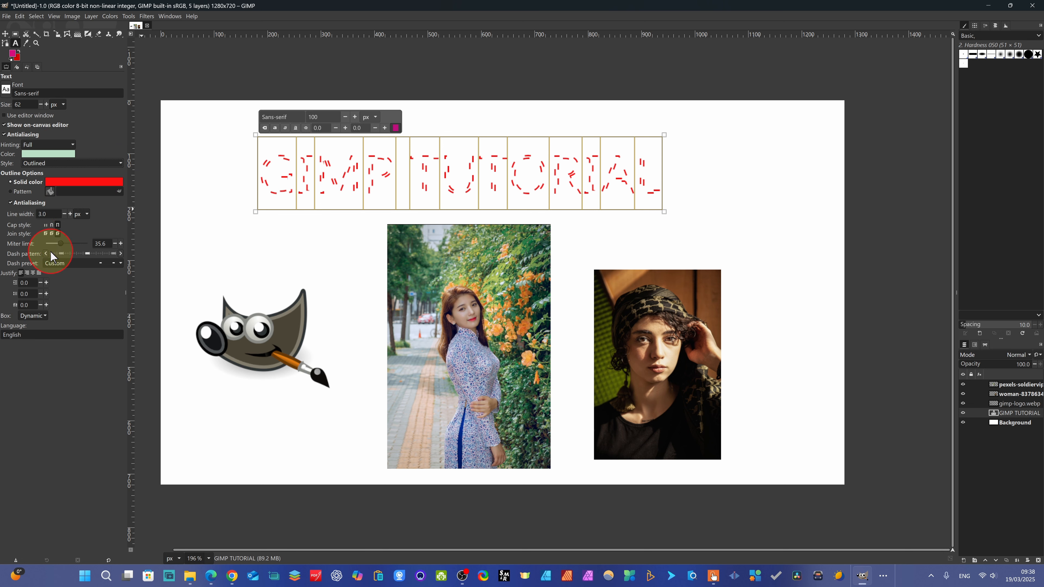
left_click(52, 225)
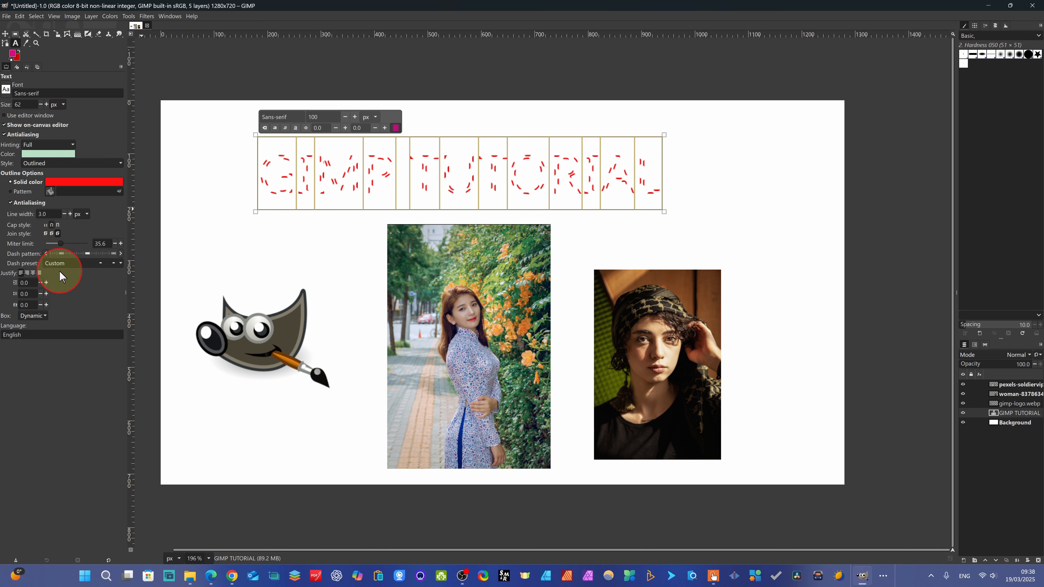
mouse_move(54, 253)
left_mouse_down()
mouse_move(123, 259)
mouse_move(52, 249)
left_mouse_up()
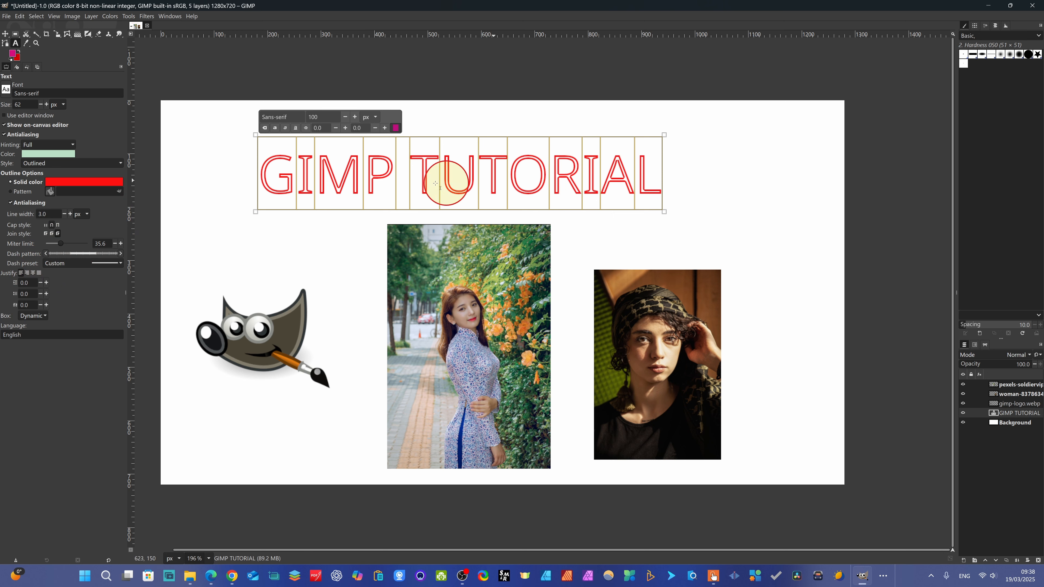
Set the GIMP TUTORIAL text size to 140 px and switch to the Move tool
left_click(298, 119)
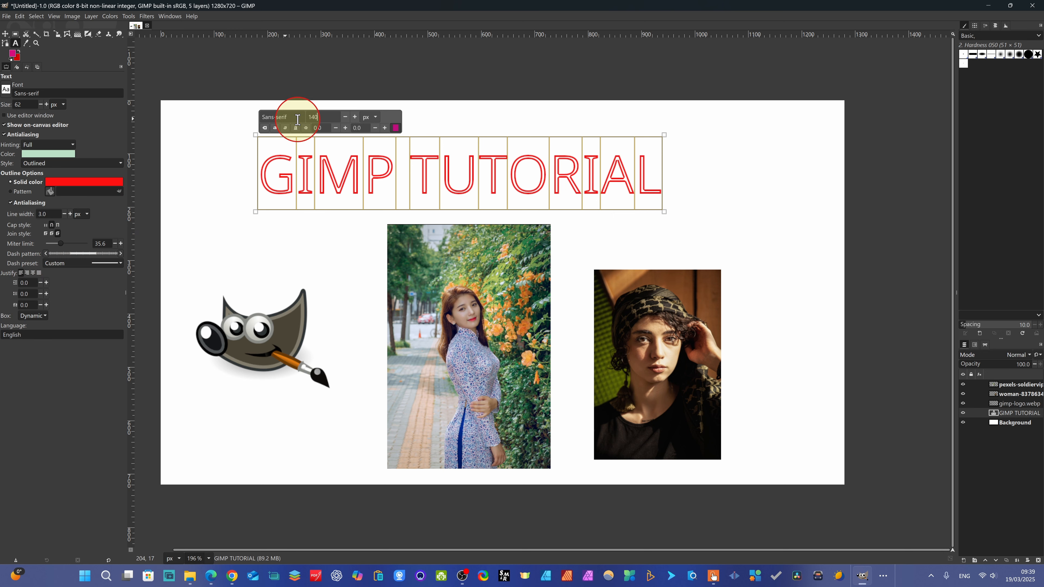
key("Return")
left_click_drag(808, 232, 795, 206)
key("ctrl+z")
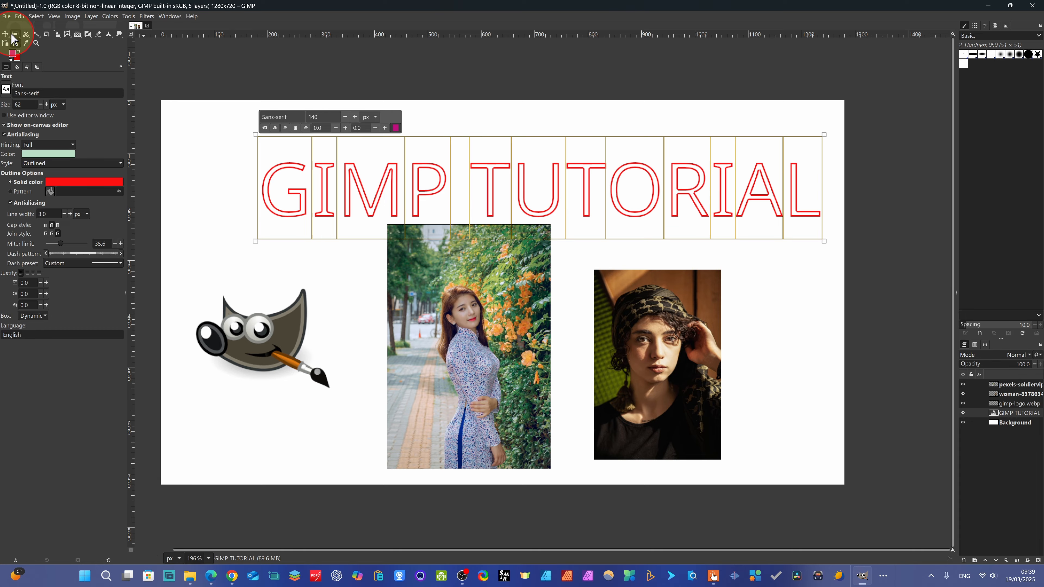
left_click(14, 37)
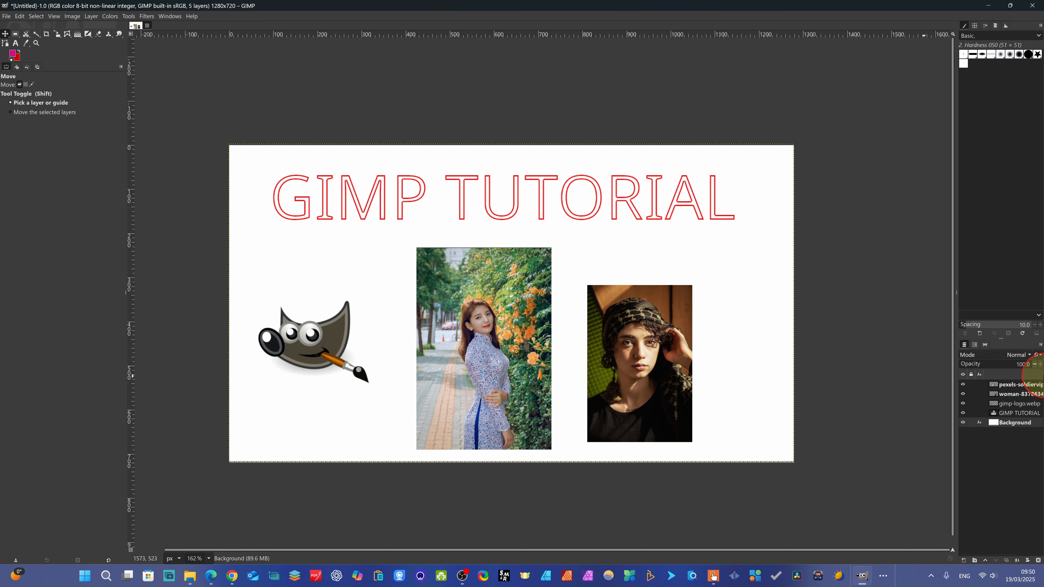
Try an unmerged Color Balance filter on the woman-8378634 layer, adjusting the midtones' colour levels
left_click(1008, 395)
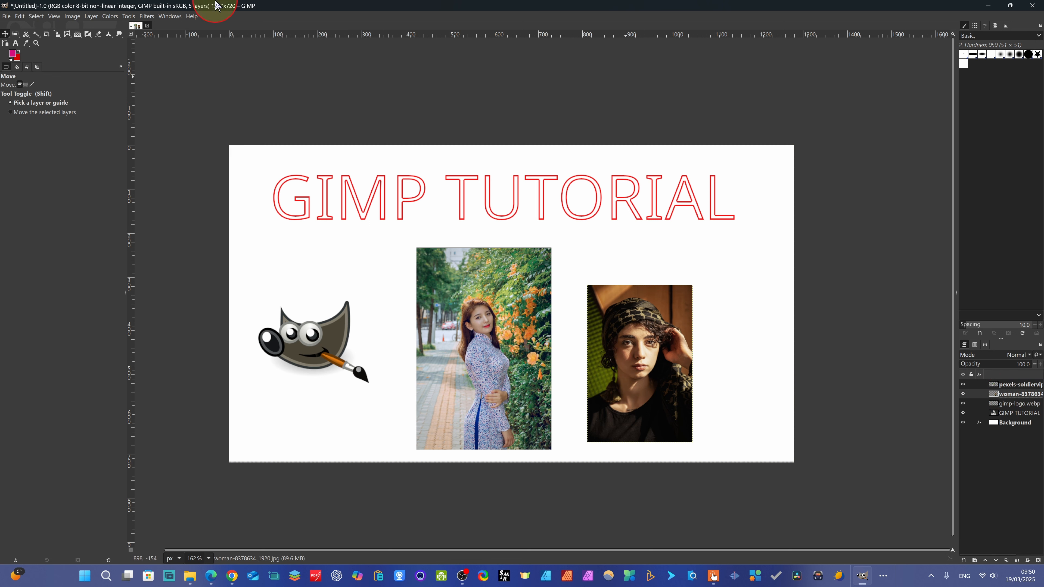
left_click(110, 16)
left_click(127, 25)
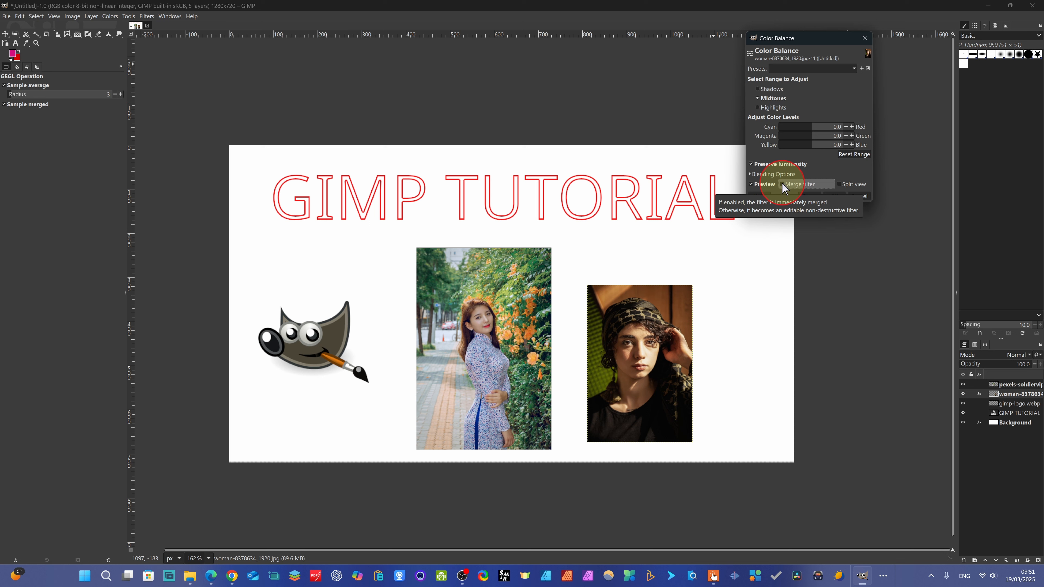
left_click(782, 185)
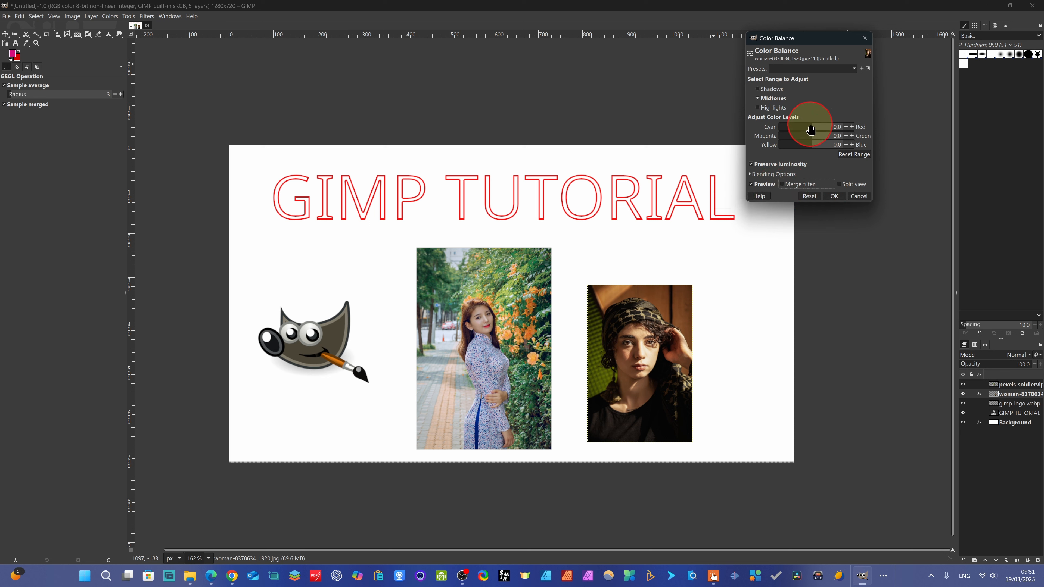
mouse_move(810, 130)
left_mouse_down()
mouse_move(832, 125)
mouse_move(793, 146)
mouse_move(816, 147)
left_mouse_up()
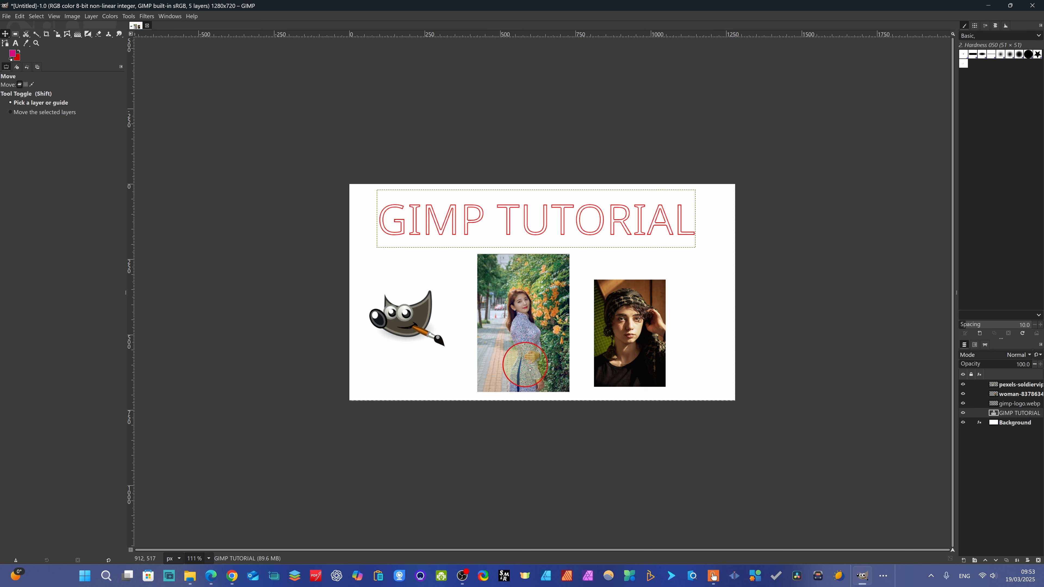
Create a layer group above Background, move both photos, the logo and the title text into it, and select the group
left_click(574, 396)
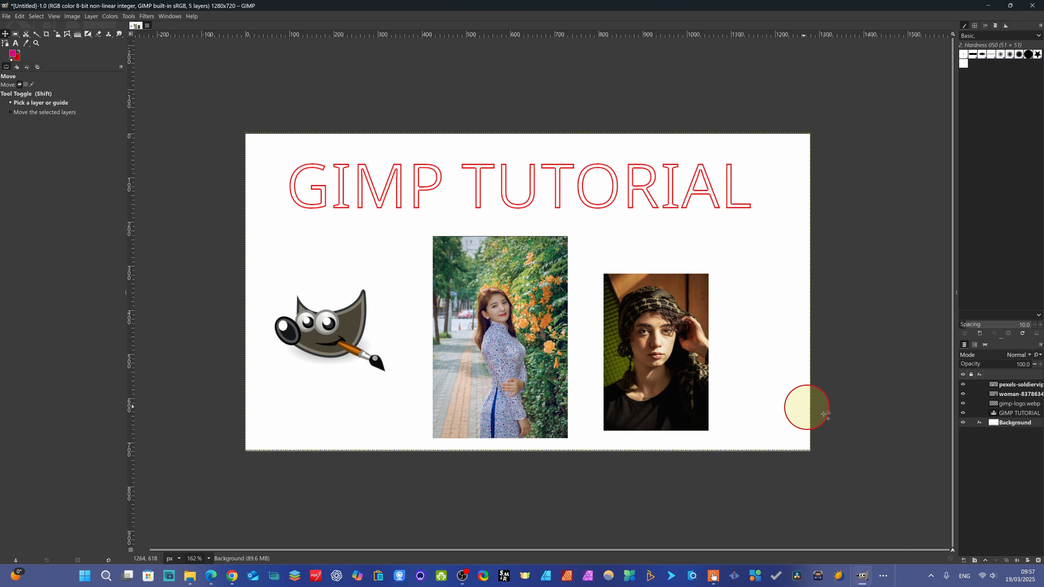
left_click(975, 561)
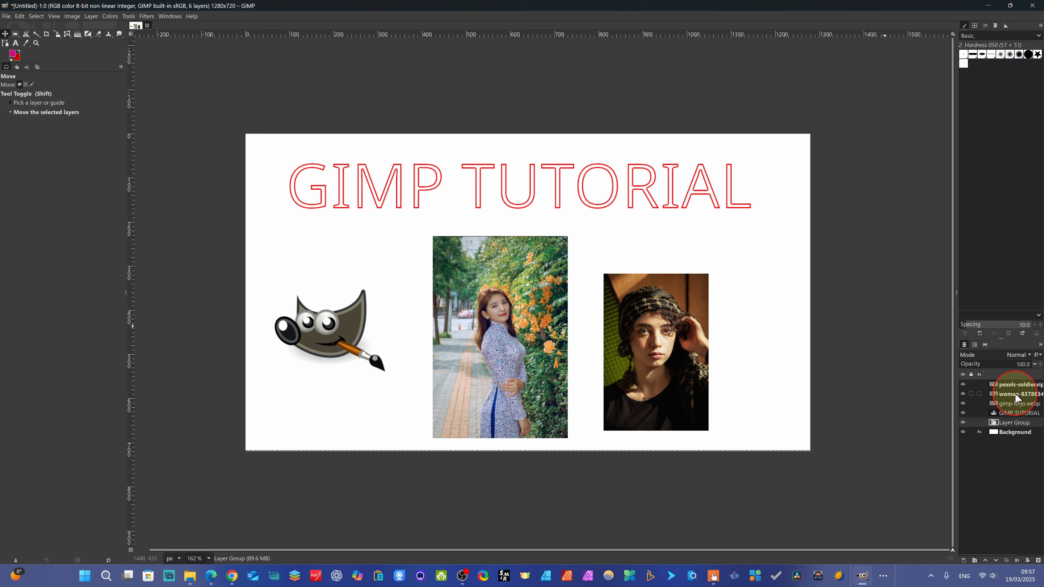
left_click(1011, 385, "shift")
left_click_drag(1011, 385, 1011, 427)
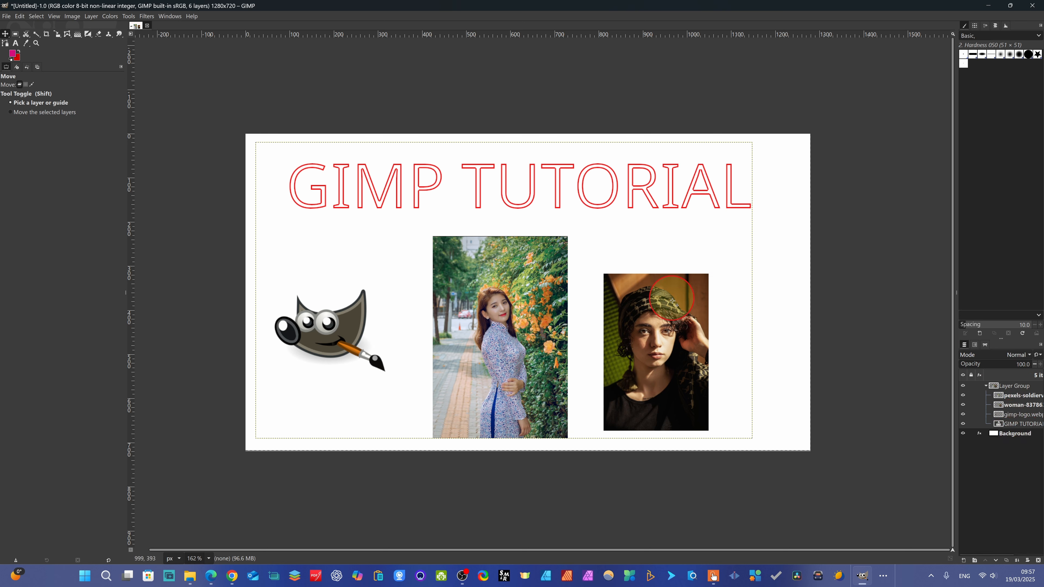
left_click(1015, 387)
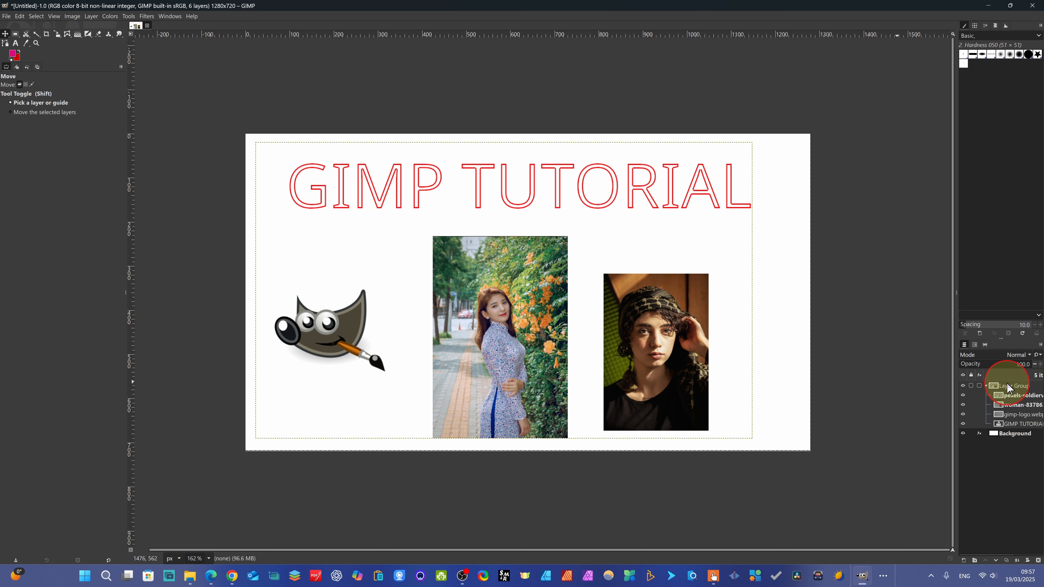
Try a Color Balance filter on the layer group, with midtones at cyan-red 31.0, magenta-green 36.3 and yellow-blue 43.4
left_click(1007, 388)
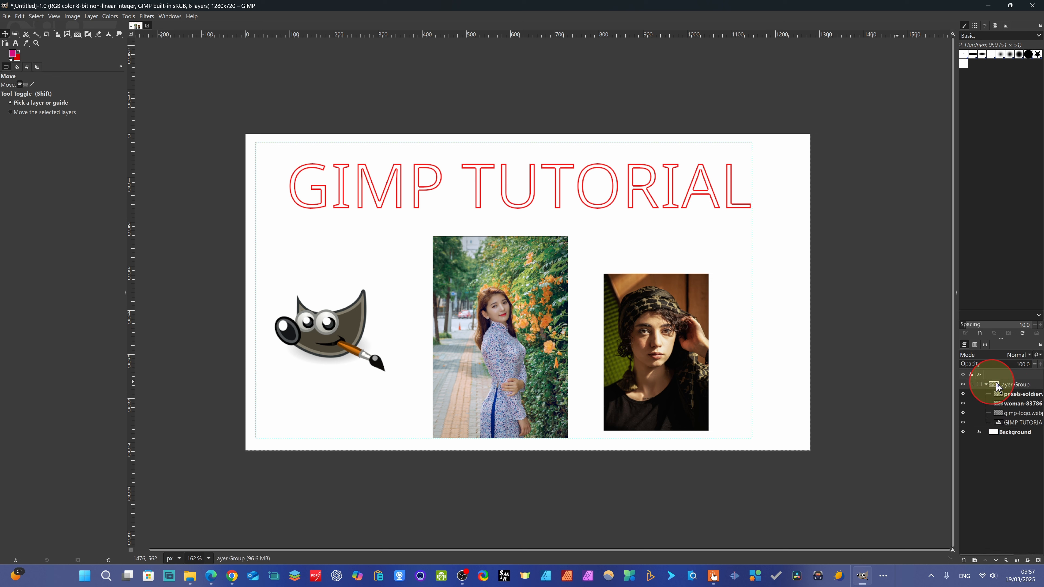
left_click(1024, 364)
left_click(1016, 396)
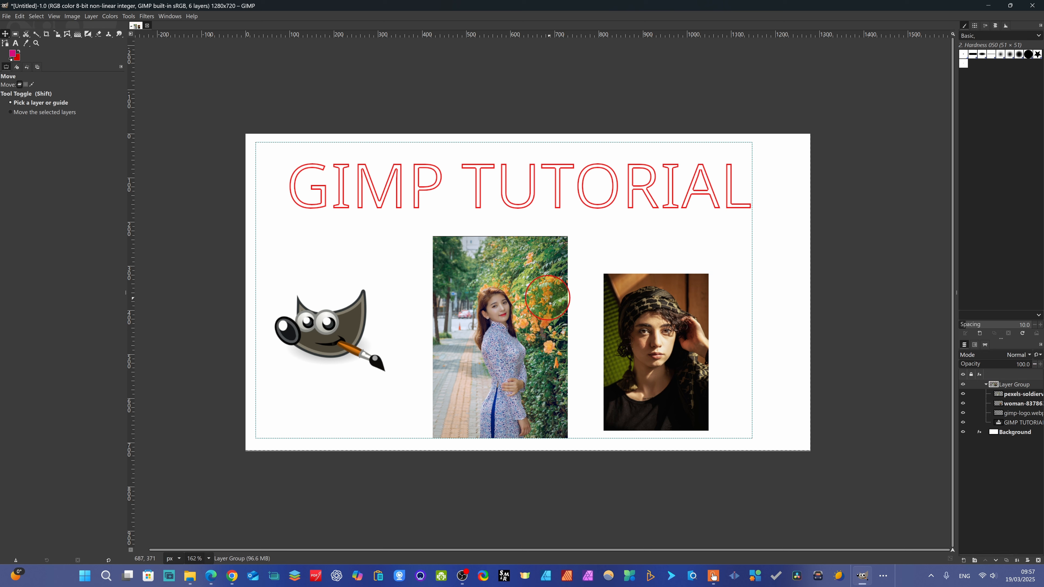
left_click(110, 17)
left_click(123, 27)
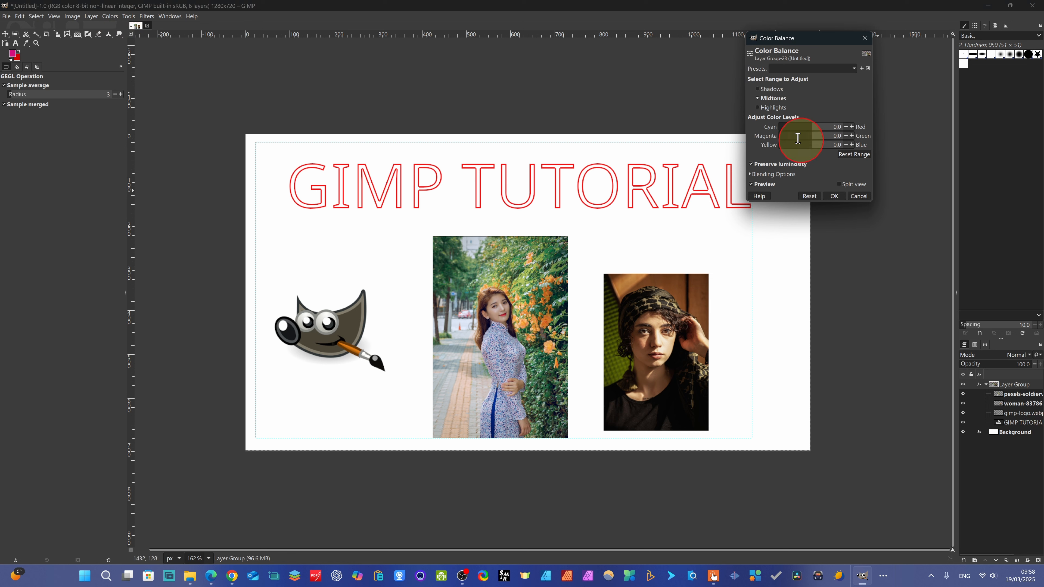
left_click(818, 126)
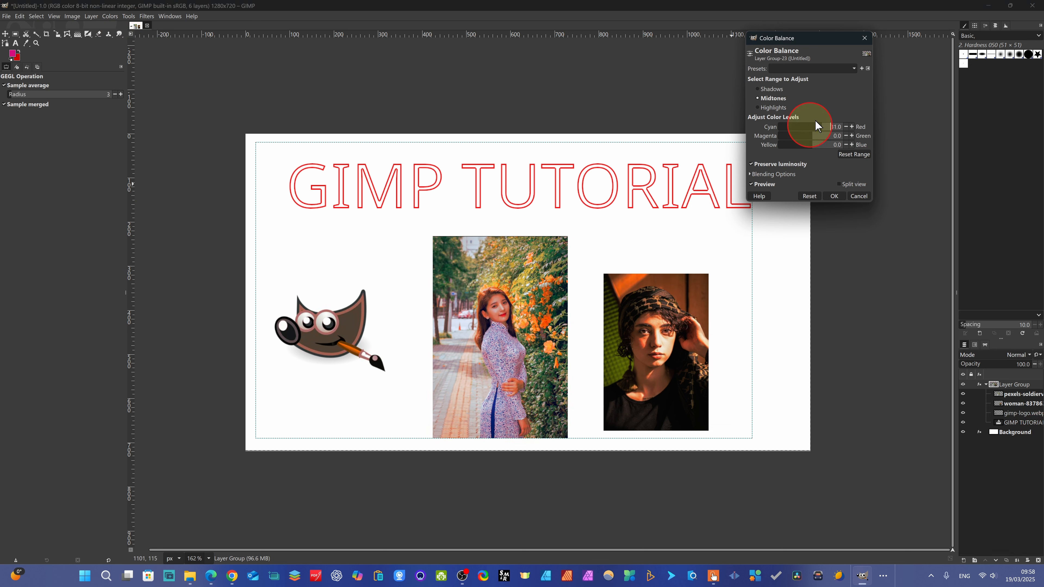
left_click_drag(812, 136, 838, 144)
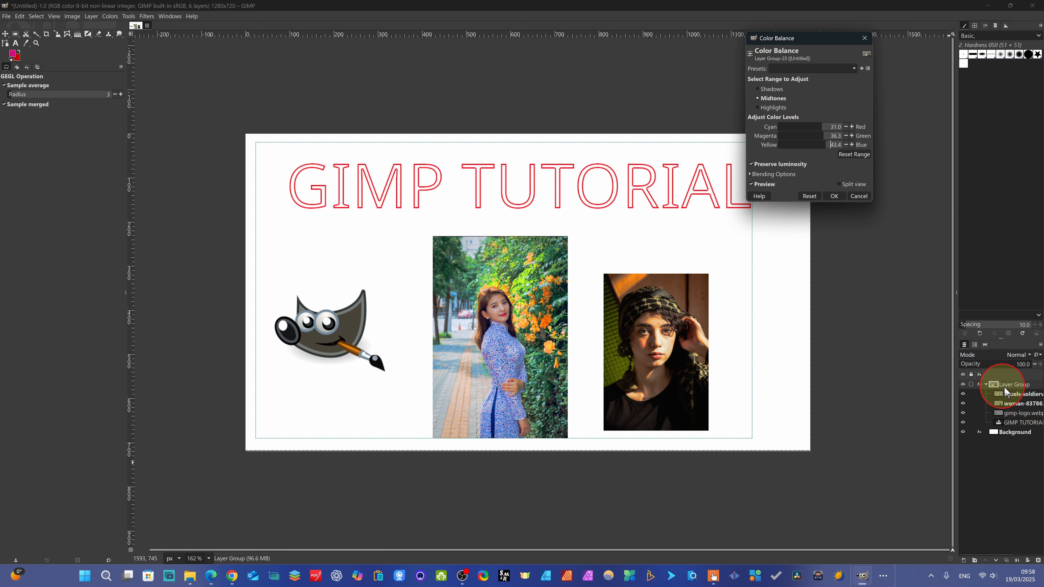
mouse_move(813, 126)
left_mouse_down()
mouse_move(772, 132)
mouse_move(834, 142)
mouse_move(813, 153)
mouse_move(817, 135)
mouse_move(792, 142)
mouse_move(809, 146)
left_mouse_up()
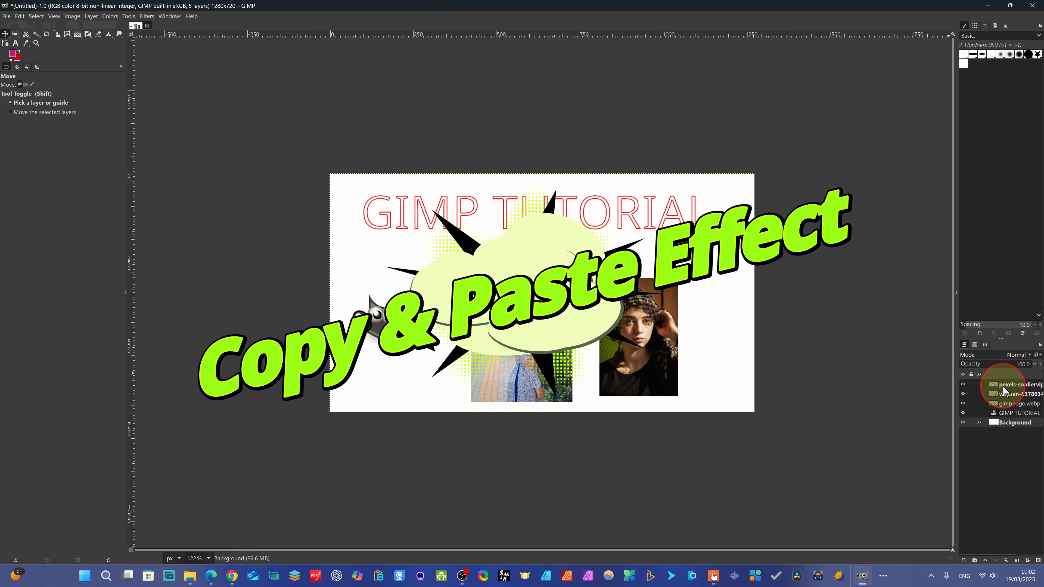
Apply an unmerged Hue-Saturation filter to the pexels-soldiervip-1319911.jpg layer with hue 11.6, lightness -22.6 and saturation 25.3
left_click(997, 386)
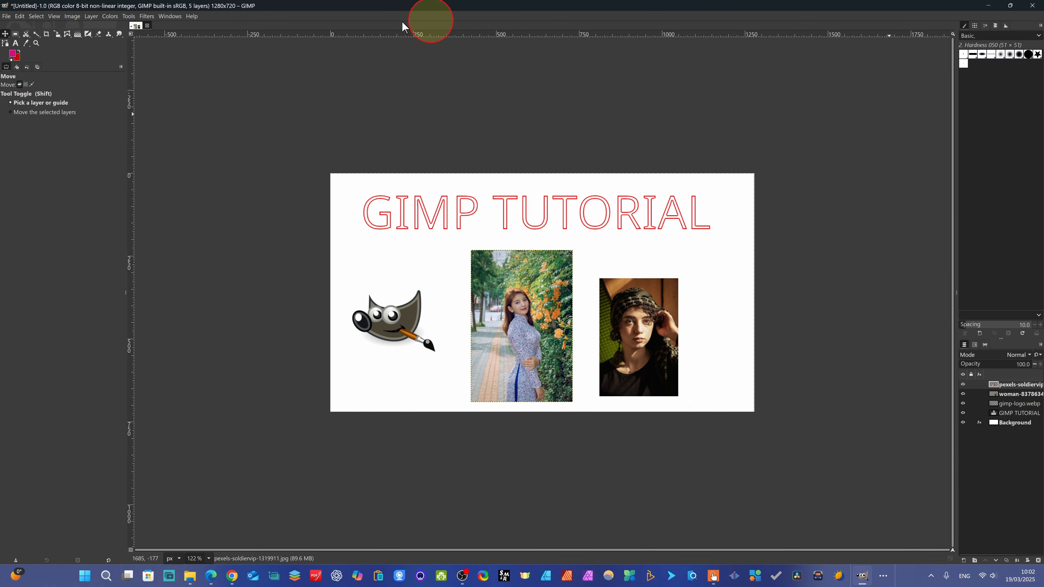
left_click(105, 18)
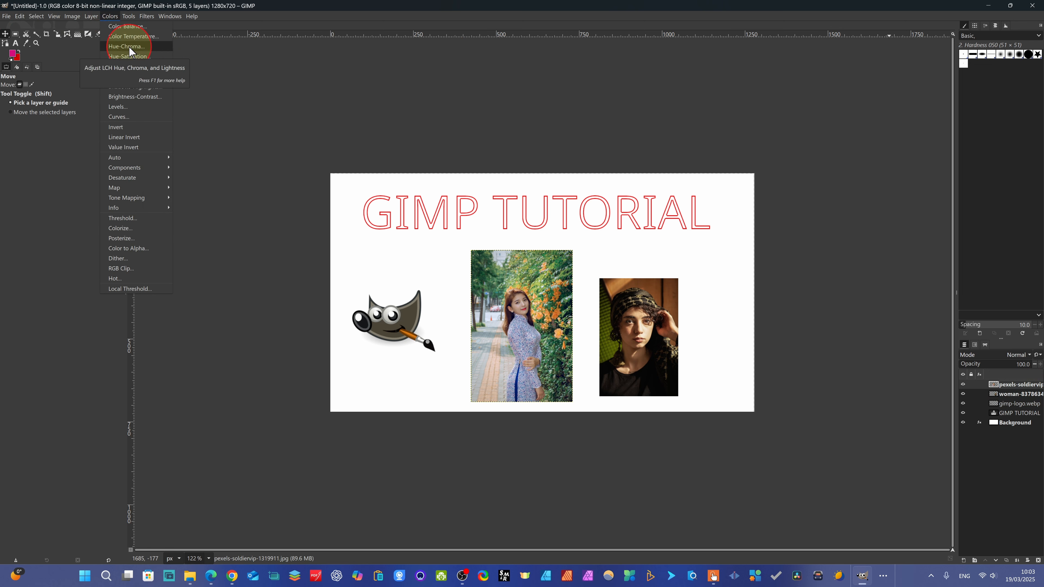
left_click(129, 56)
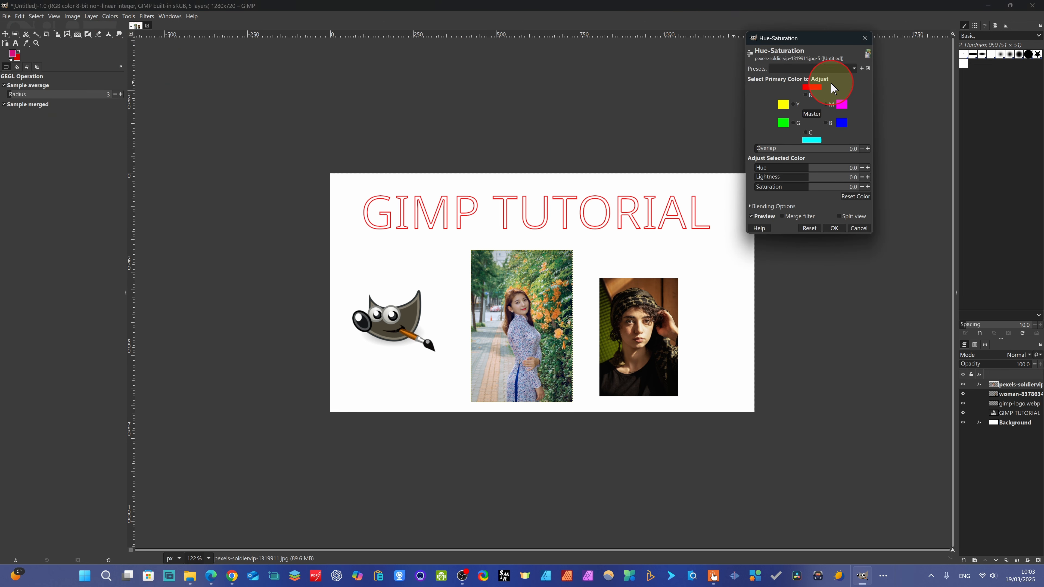
left_click_drag(809, 169, 819, 188)
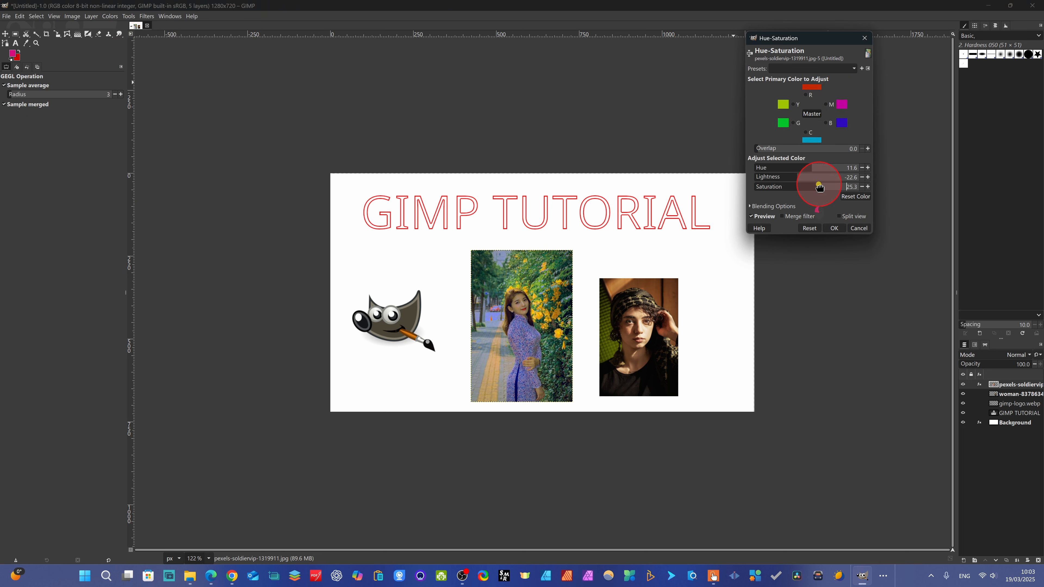
left_click(832, 228)
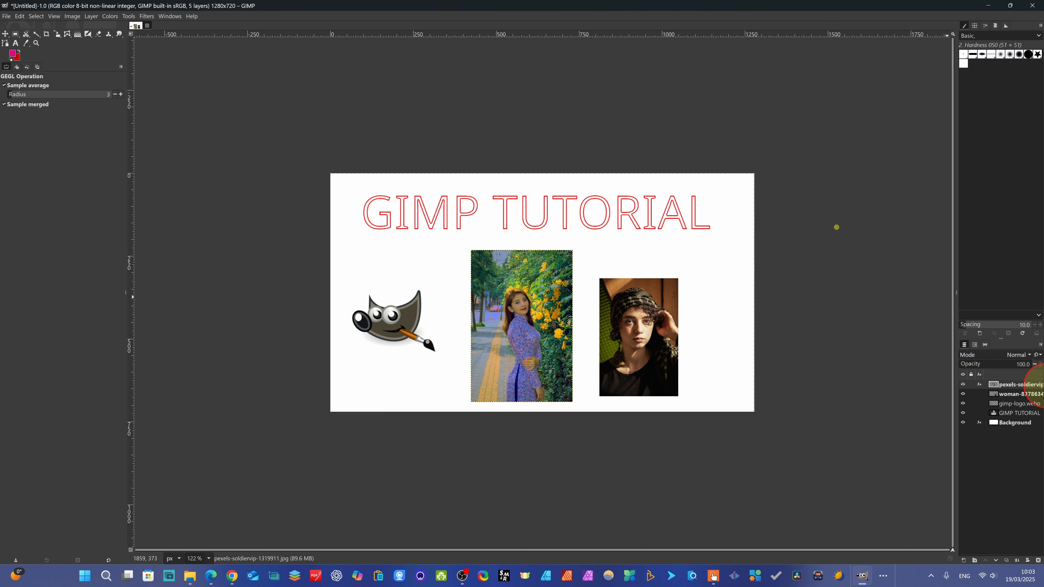
Copy and paste the pexels-soldiervip-1319911.jpg layer with its Hue-Saturation effect, inspecting the layer effects of the original and the pasted layer
left_click(978, 385)
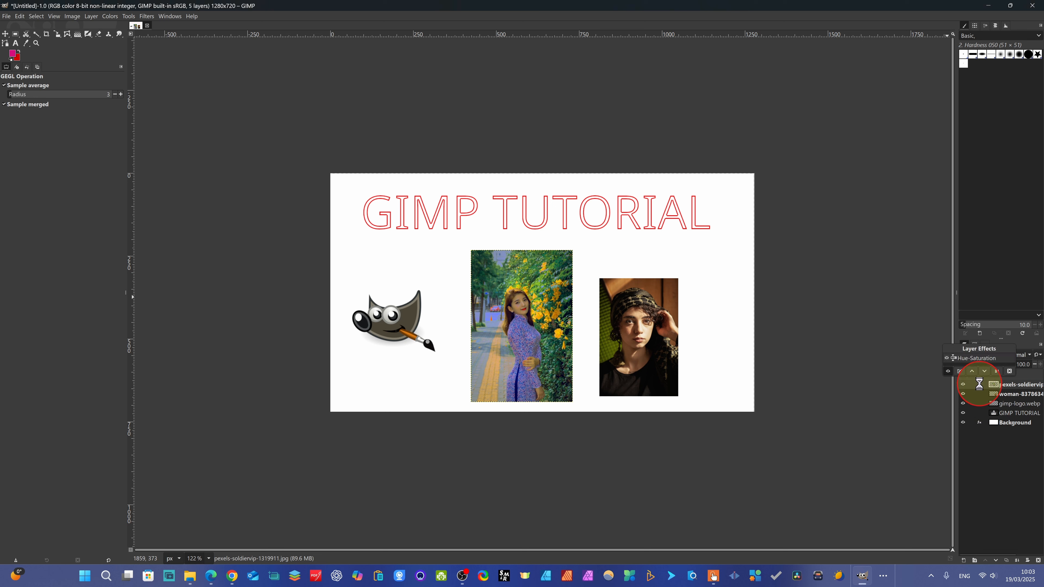
left_click(1014, 399)
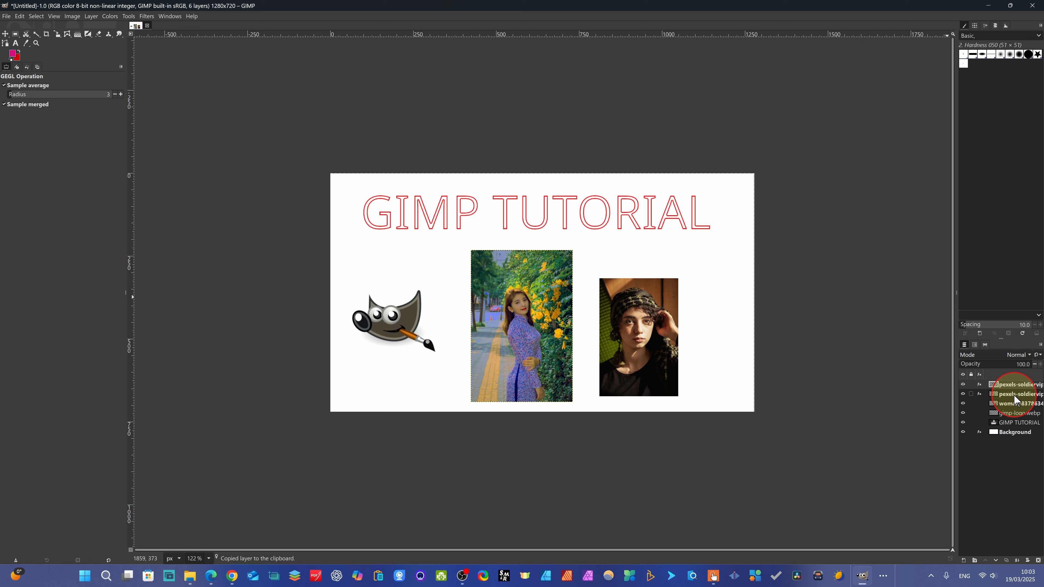
left_click(978, 396)
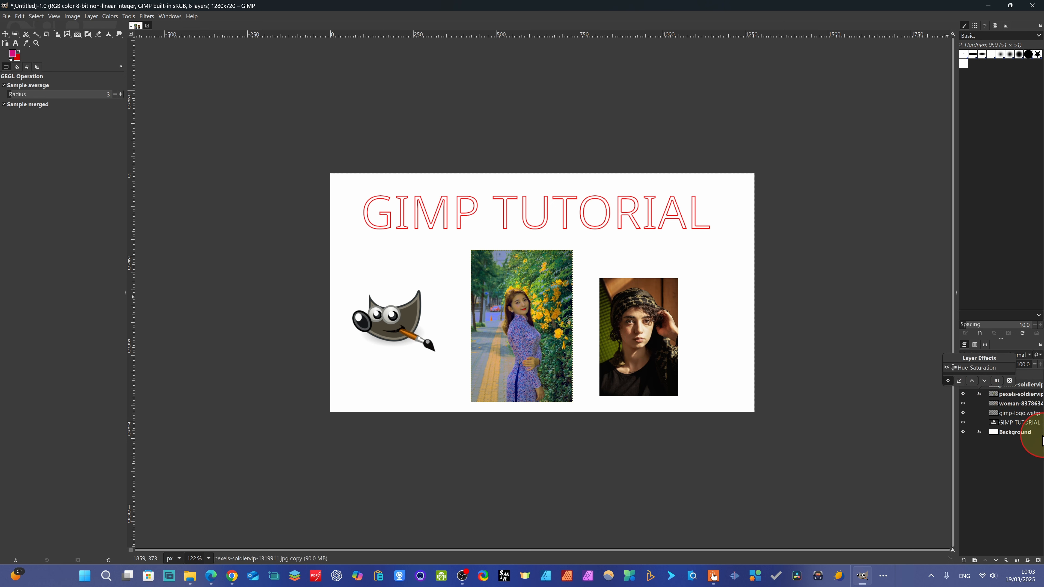